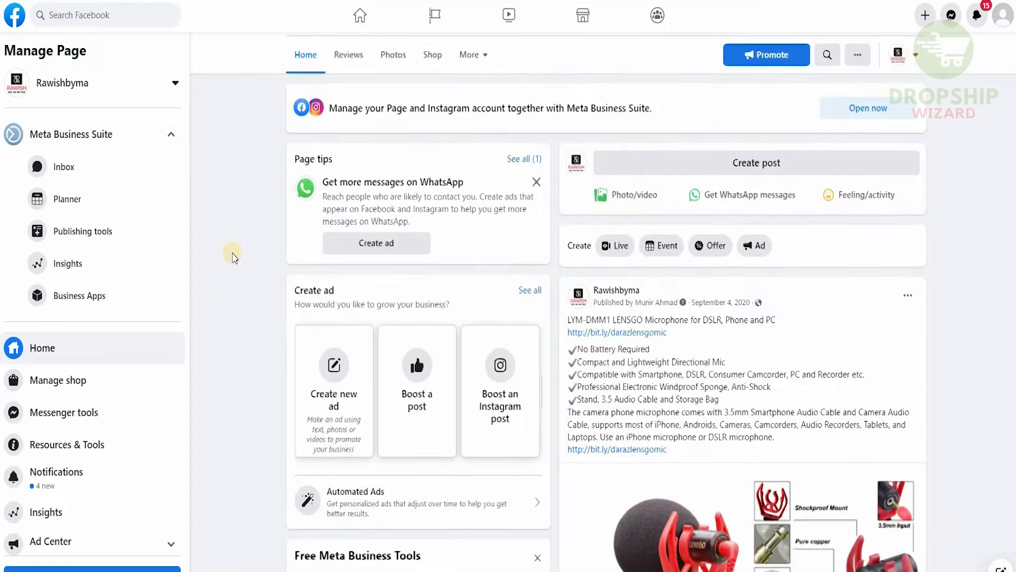
Look through the Rawishbyma page's posts, insights, About details, photos and shop items, and return to its cover.
{"action": "scroll", "coordinate": [233, 257], "scroll_direction": "down", "scroll_amount": 7}
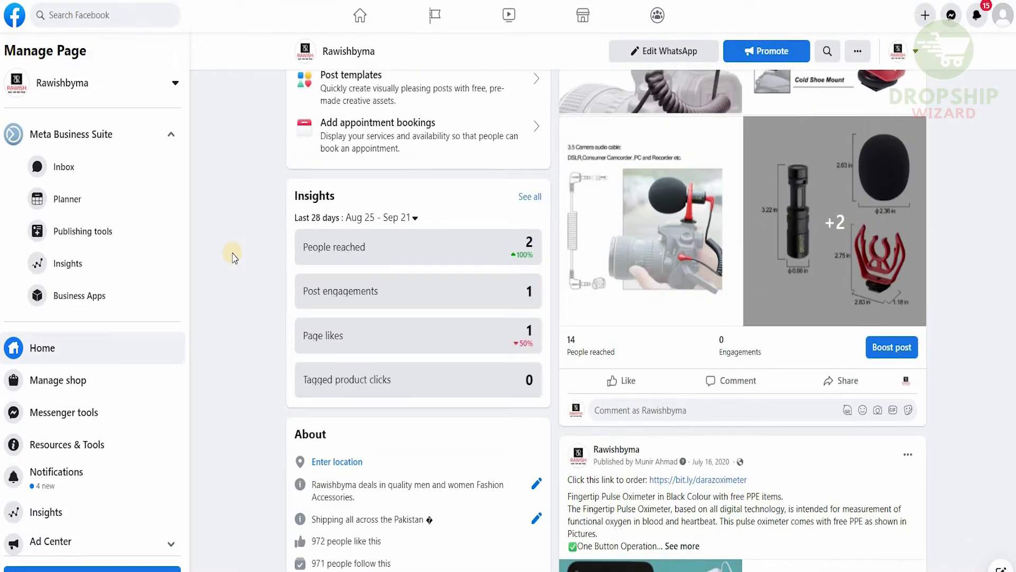
{"action": "scroll", "coordinate": [233, 258], "scroll_direction": "down", "scroll_amount": 6}
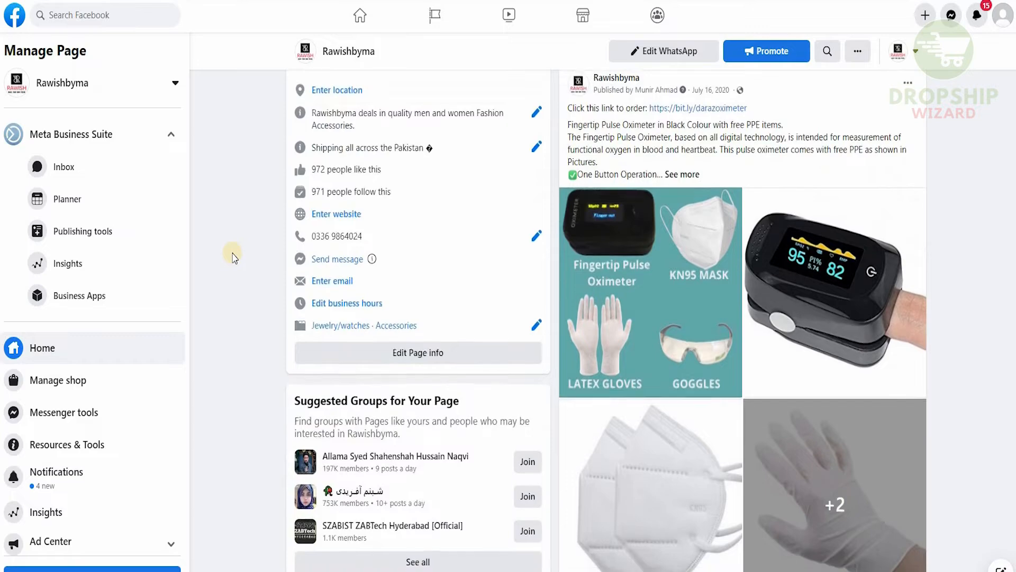
{"action": "scroll", "coordinate": [233, 258], "scroll_direction": "down", "scroll_amount": 7}
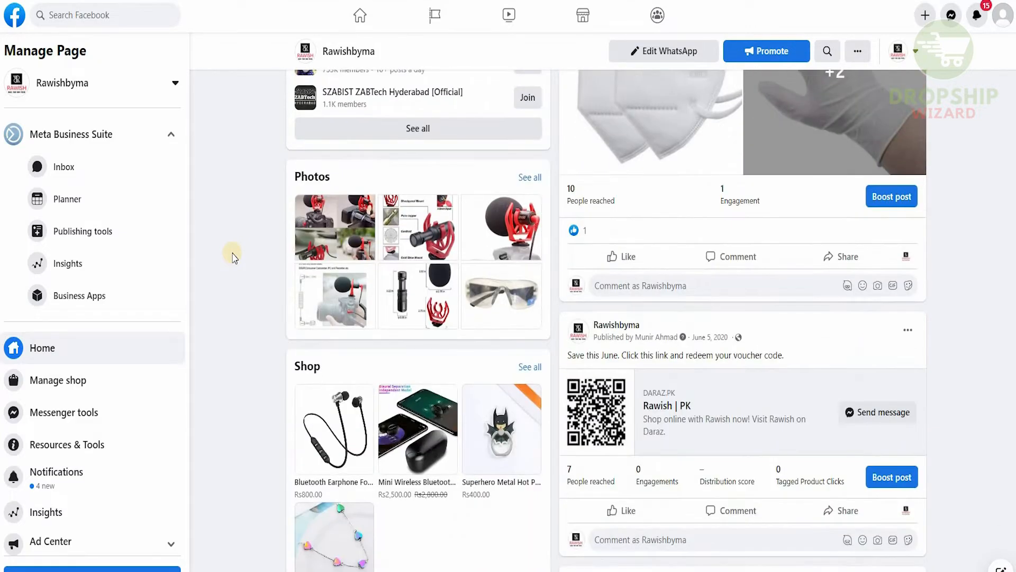
{"action": "scroll", "coordinate": [233, 258], "scroll_direction": "down", "scroll_amount": 3}
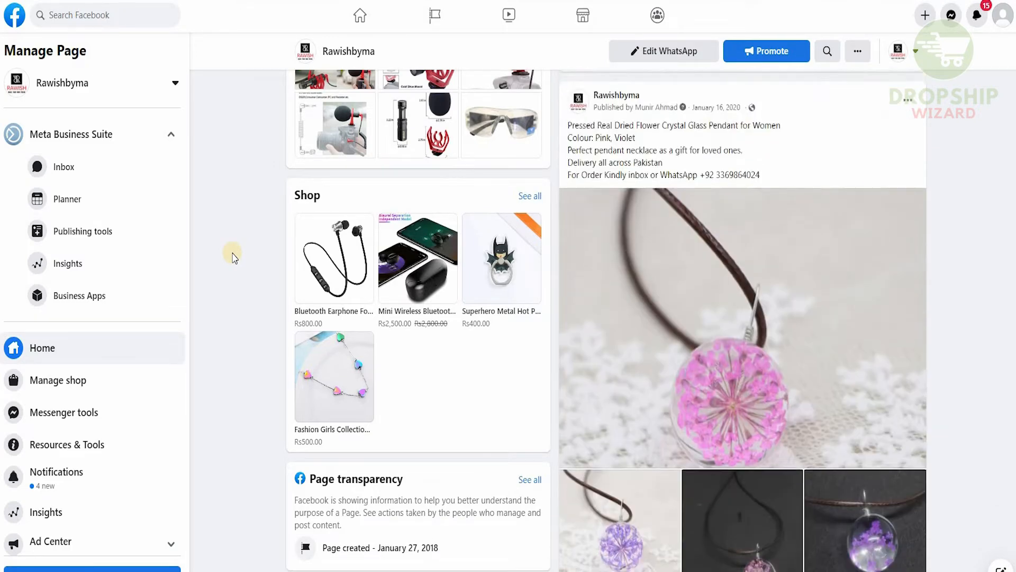
{"action": "scroll", "coordinate": [233, 256], "scroll_direction": "up", "scroll_amount": 3}
{"action": "scroll", "coordinate": [233, 257], "scroll_direction": "down", "scroll_amount": 3}
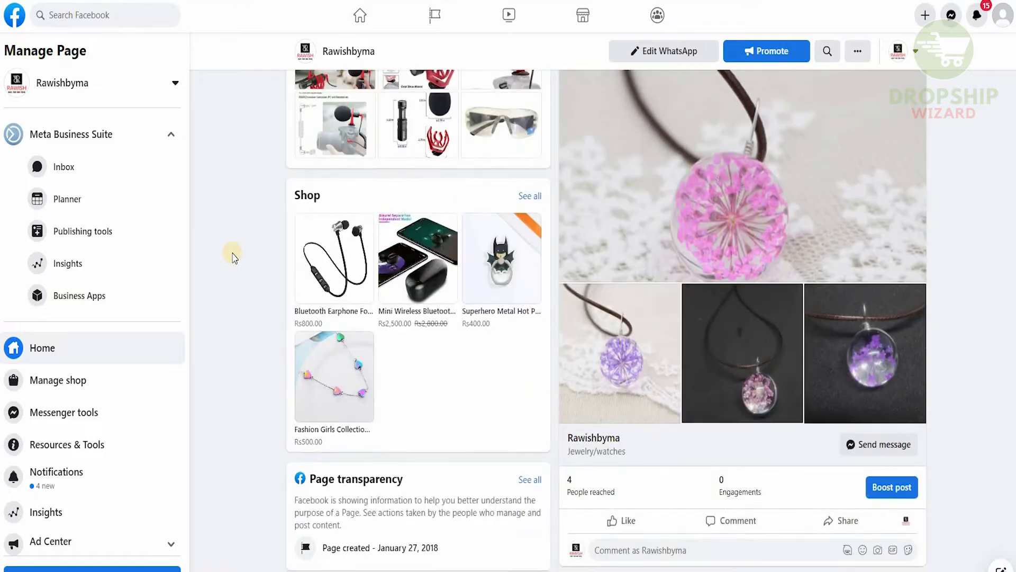
{"action": "scroll", "coordinate": [233, 256], "scroll_direction": "up", "scroll_amount": 9}
{"action": "scroll", "coordinate": [233, 257], "scroll_direction": "up", "scroll_amount": 10}
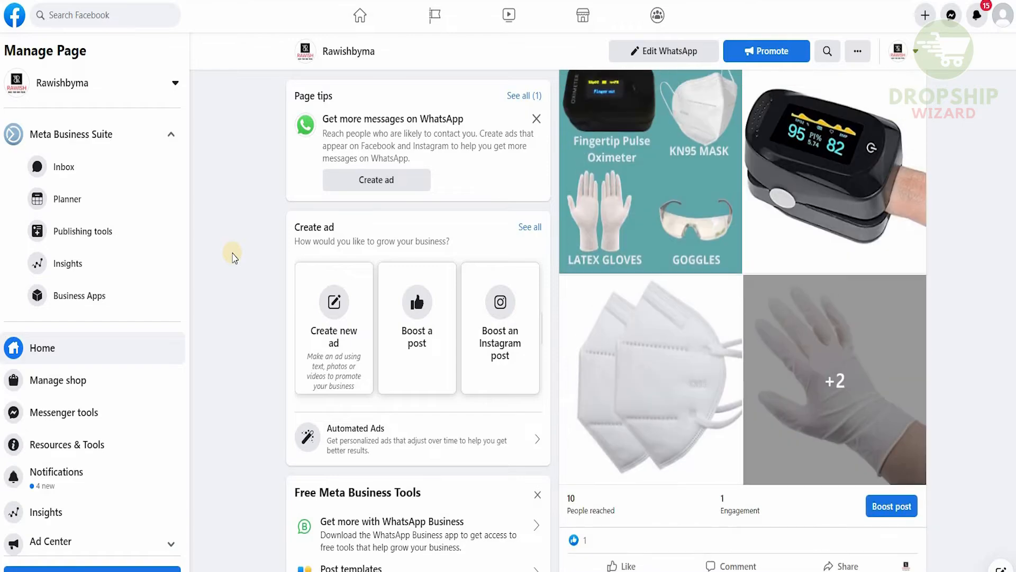
{"action": "scroll", "coordinate": [233, 257], "scroll_direction": "up", "scroll_amount": 9}
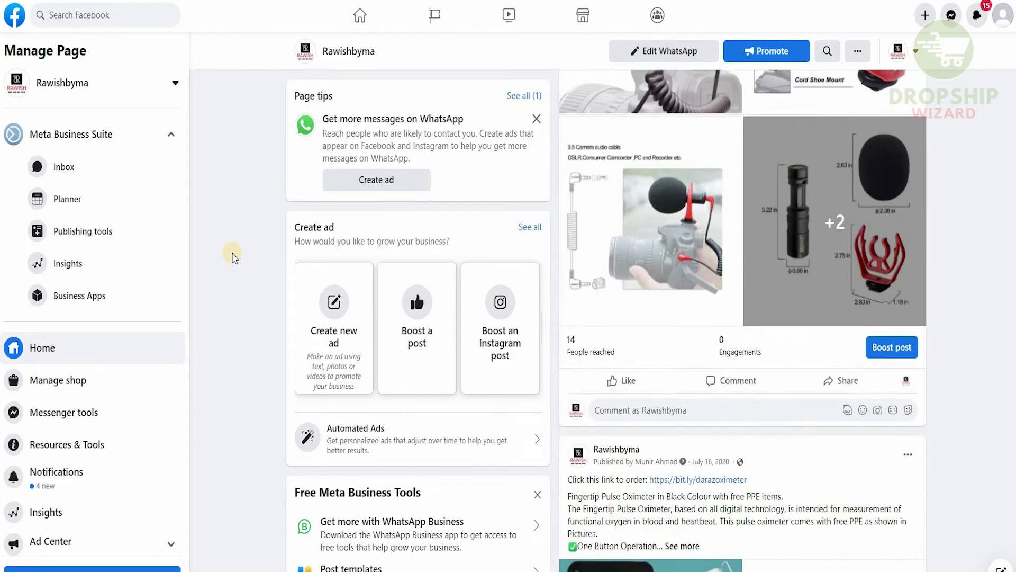
{"action": "scroll", "coordinate": [233, 256], "scroll_direction": "up", "scroll_amount": 10}
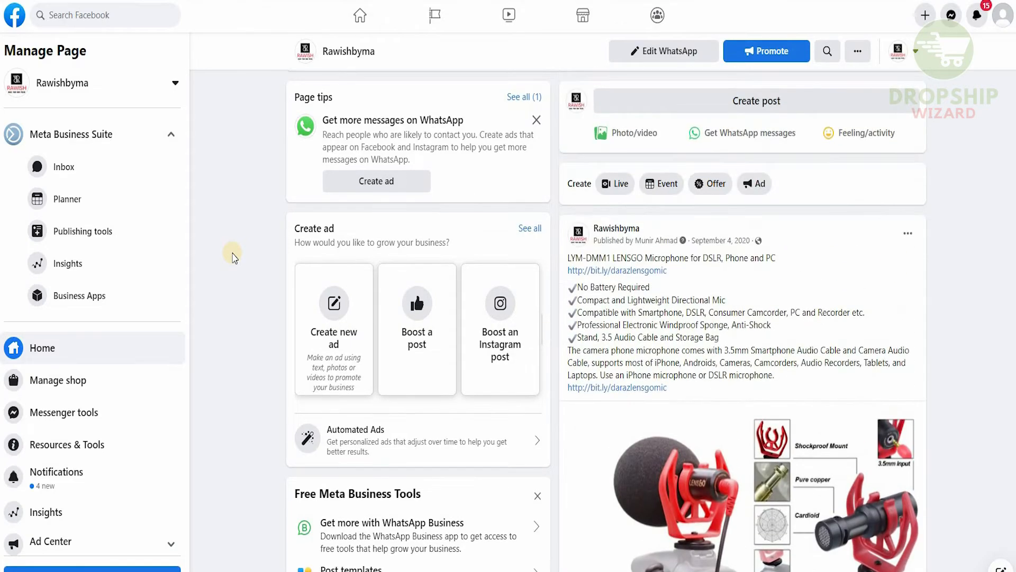
{"action": "scroll", "coordinate": [233, 256], "scroll_direction": "up", "scroll_amount": 8}
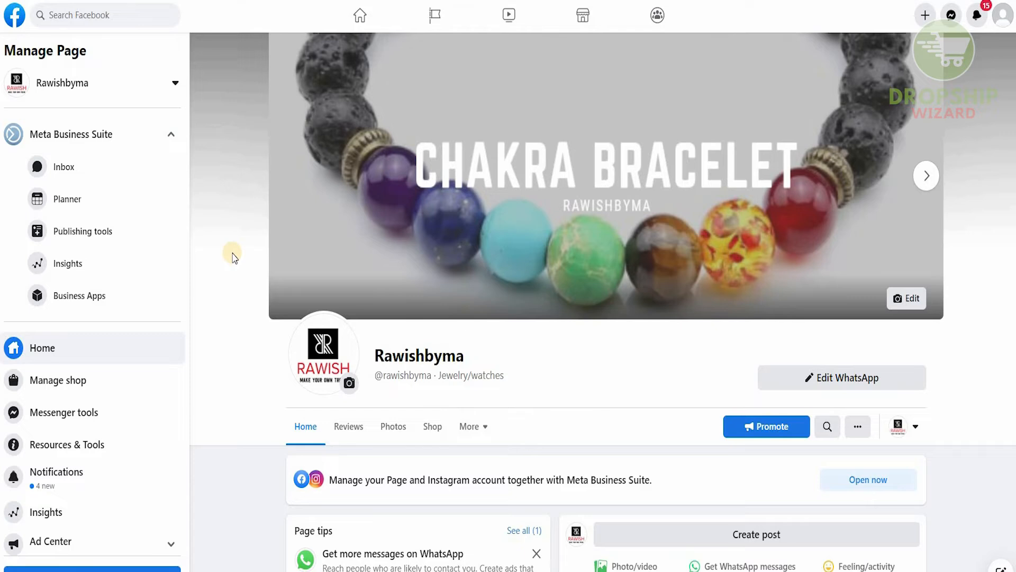
Browse the images in the page's cover slideshow and return to the Chakra Bracelet image.
{"action": "left_click", "coordinate": [927, 176]}
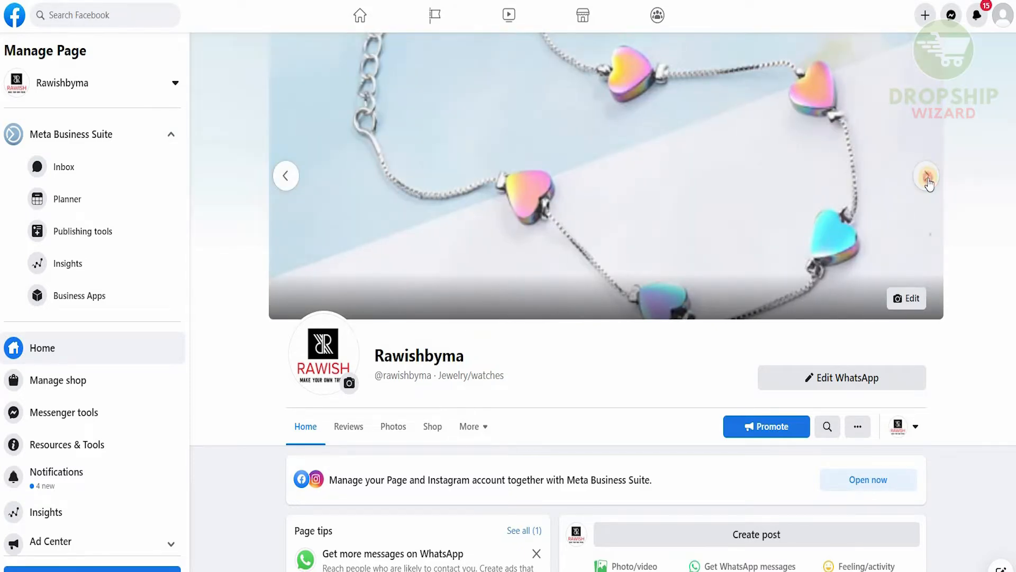
{"action": "left_click", "coordinate": [928, 178]}
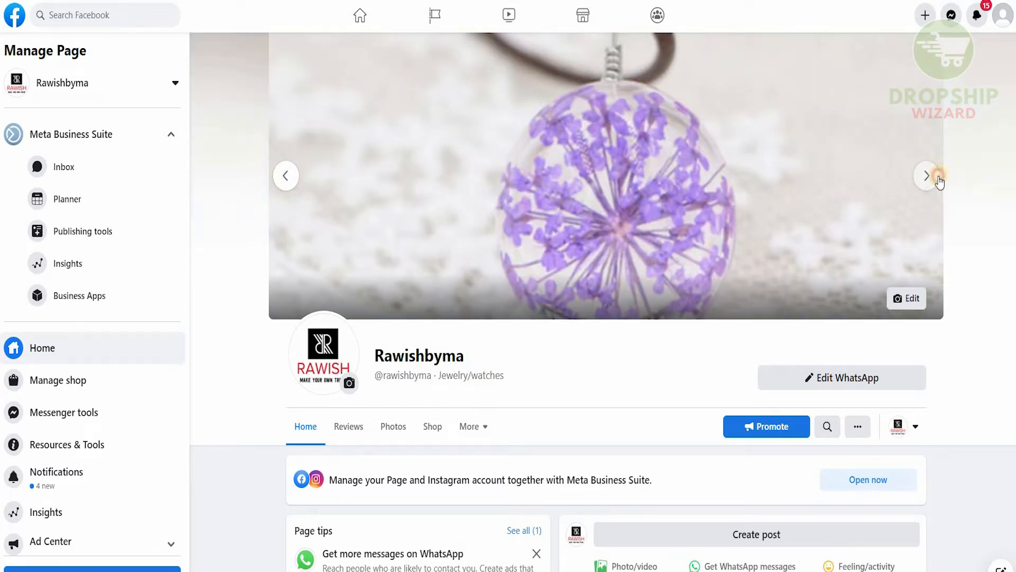
{"action": "left_click", "coordinate": [928, 176]}
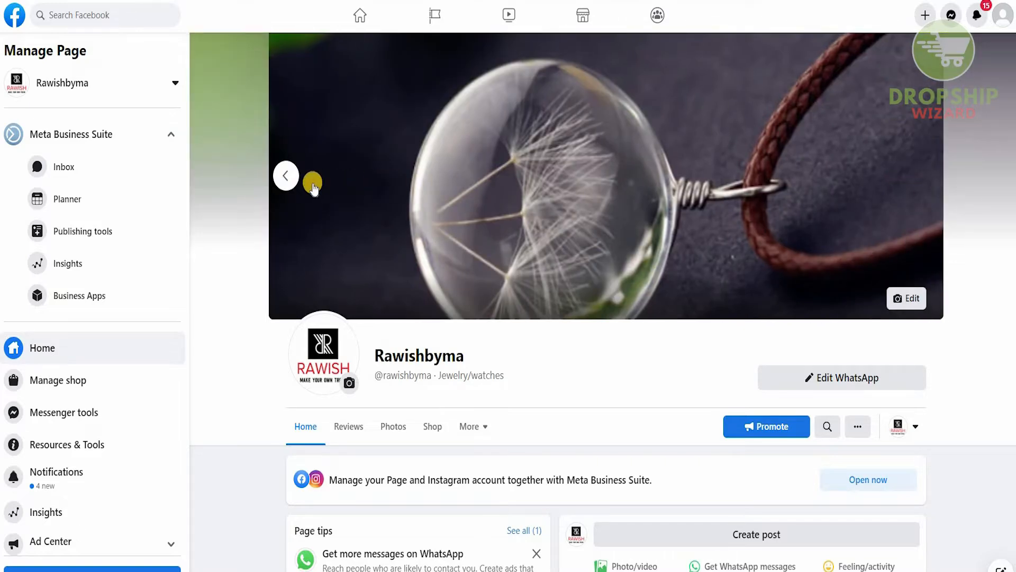
{"action": "left_click", "coordinate": [286, 175]}
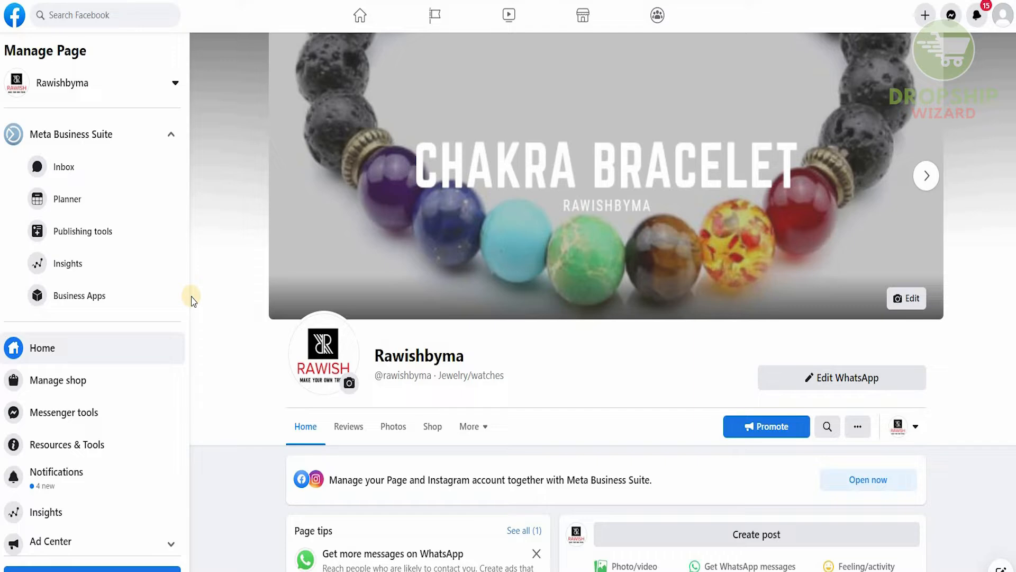
Review the page's header, ad tools, product posts and About information down to the Shop section.
{"action": "scroll", "coordinate": [192, 295], "scroll_direction": "down", "scroll_amount": 2}
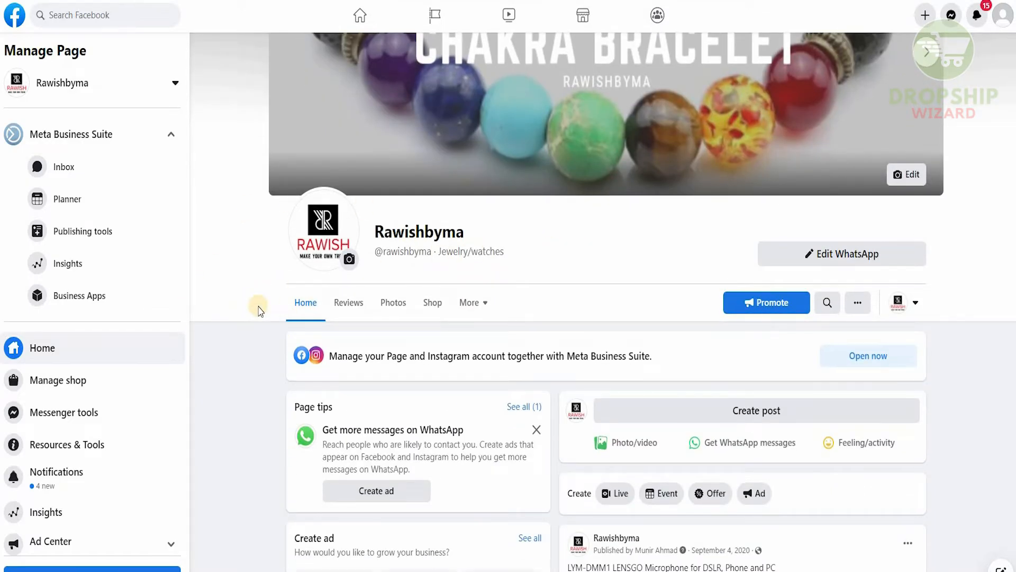
{"action": "scroll", "coordinate": [258, 307], "scroll_direction": "down", "scroll_amount": 1}
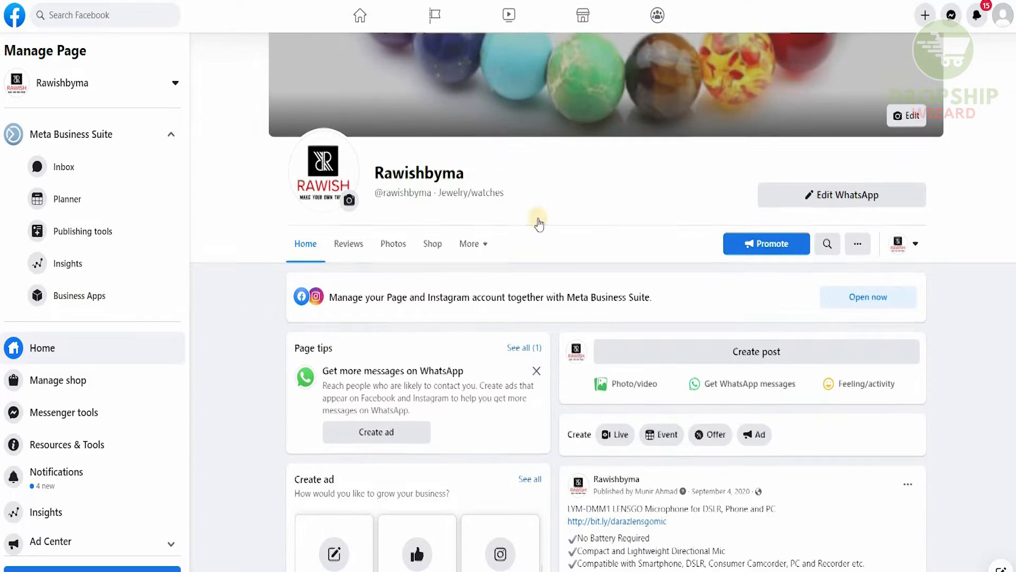
{"action": "scroll", "coordinate": [476, 212], "scroll_direction": "up", "scroll_amount": 3}
{"action": "scroll", "coordinate": [258, 400], "scroll_direction": "down", "scroll_amount": 2}
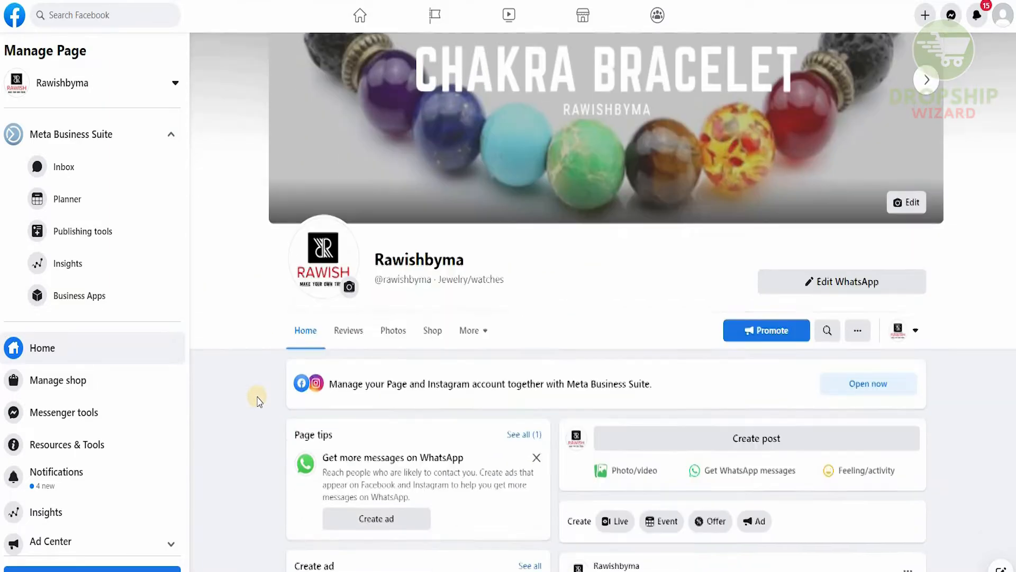
{"action": "scroll", "coordinate": [257, 400], "scroll_direction": "down", "scroll_amount": 6}
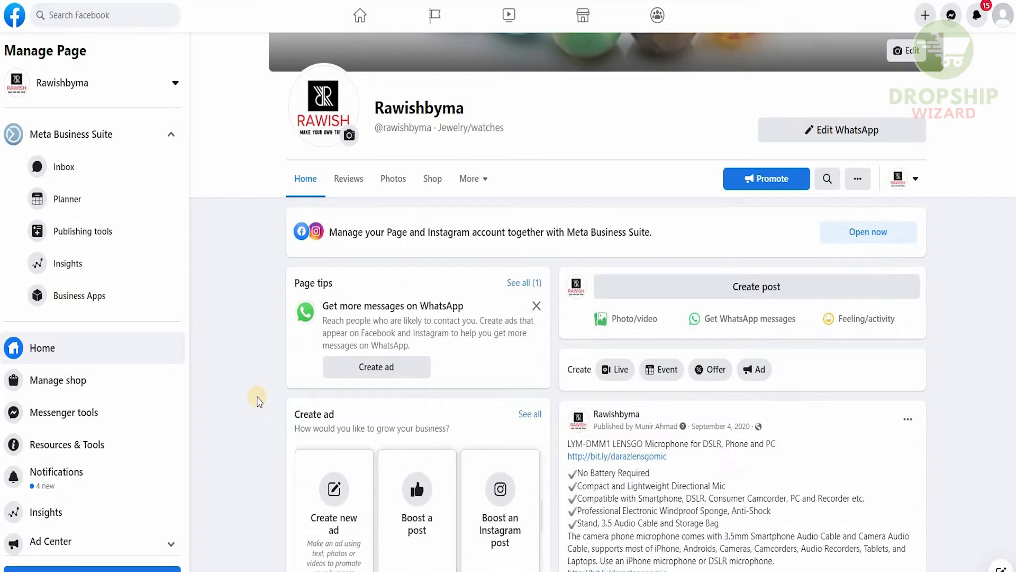
{"action": "scroll", "coordinate": [741, 341], "scroll_direction": "down", "scroll_amount": 6}
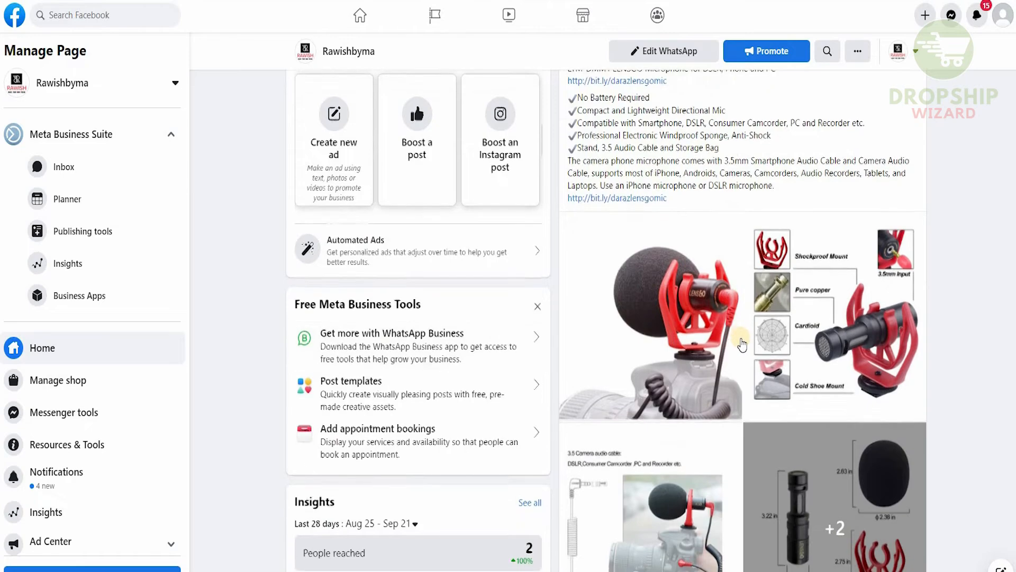
{"action": "scroll", "coordinate": [741, 343], "scroll_direction": "down", "scroll_amount": 10}
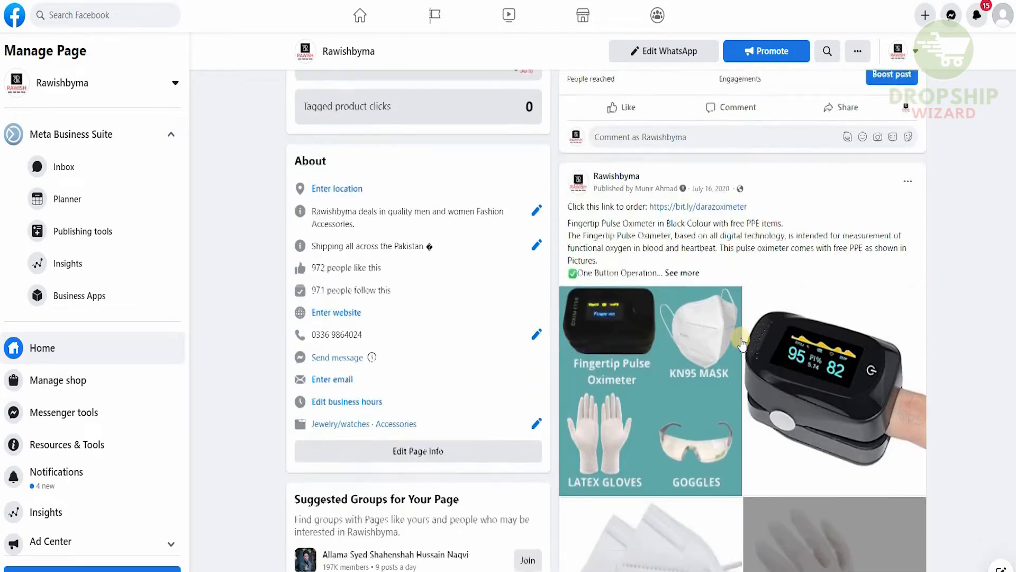
{"action": "scroll", "coordinate": [741, 343], "scroll_direction": "down", "scroll_amount": 7}
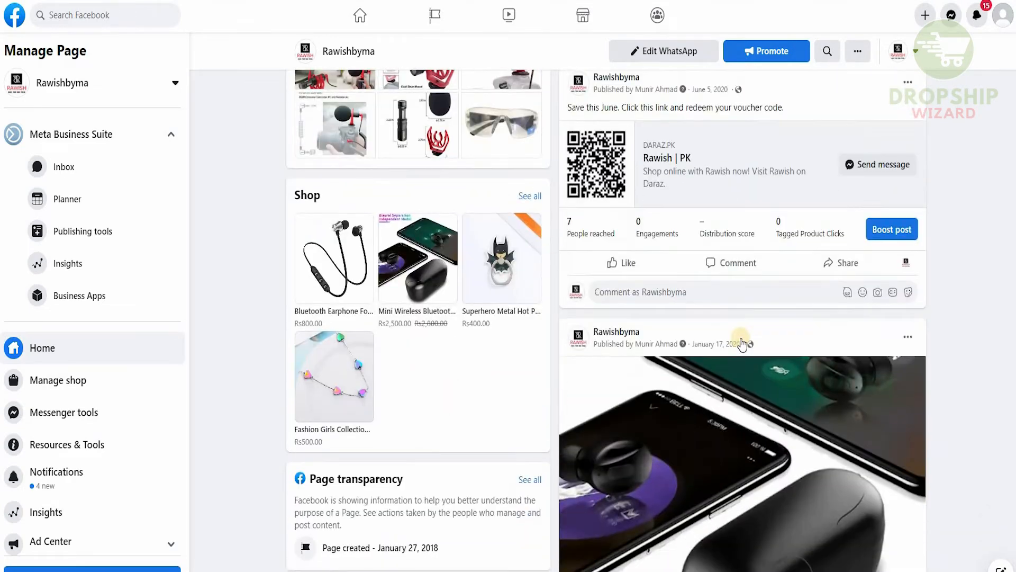
Open the page's shop and browse the featured products in its carousel.
{"action": "left_click", "coordinate": [742, 343]}
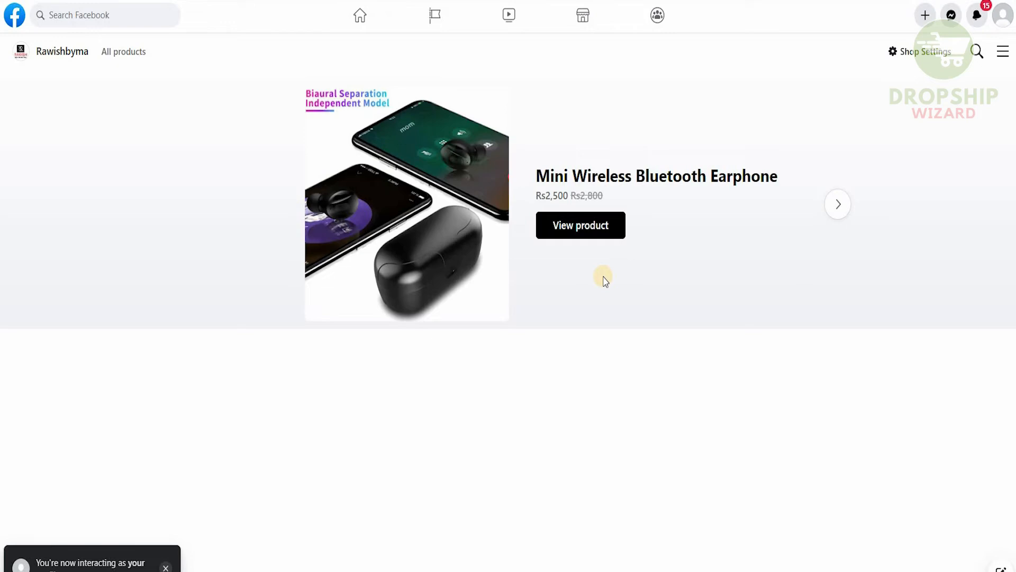
{"action": "left_click", "coordinate": [838, 204]}
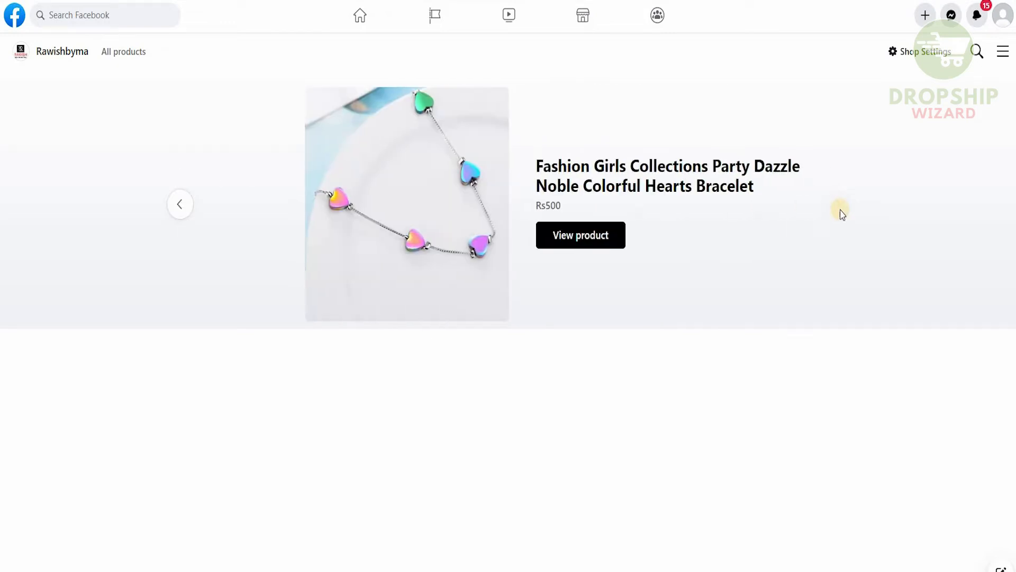
{"action": "left_click", "coordinate": [182, 205]}
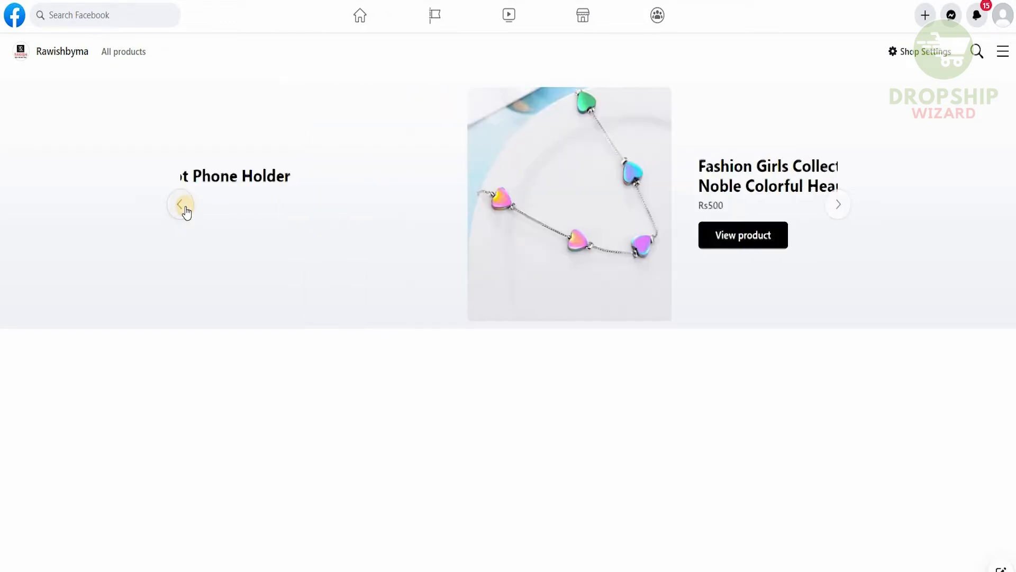
{"action": "left_click", "coordinate": [184, 207]}
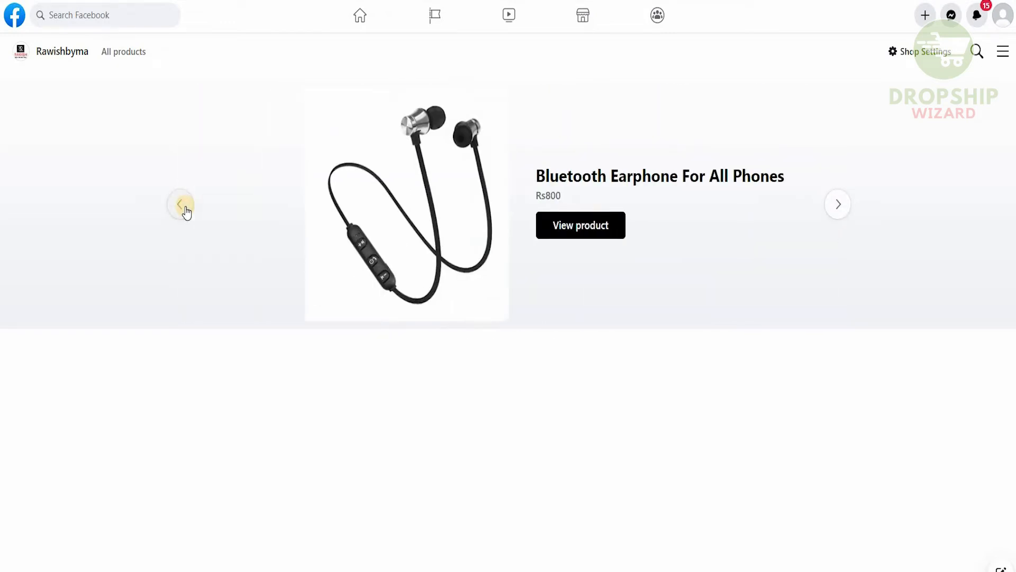
{"action": "left_click", "coordinate": [185, 207]}
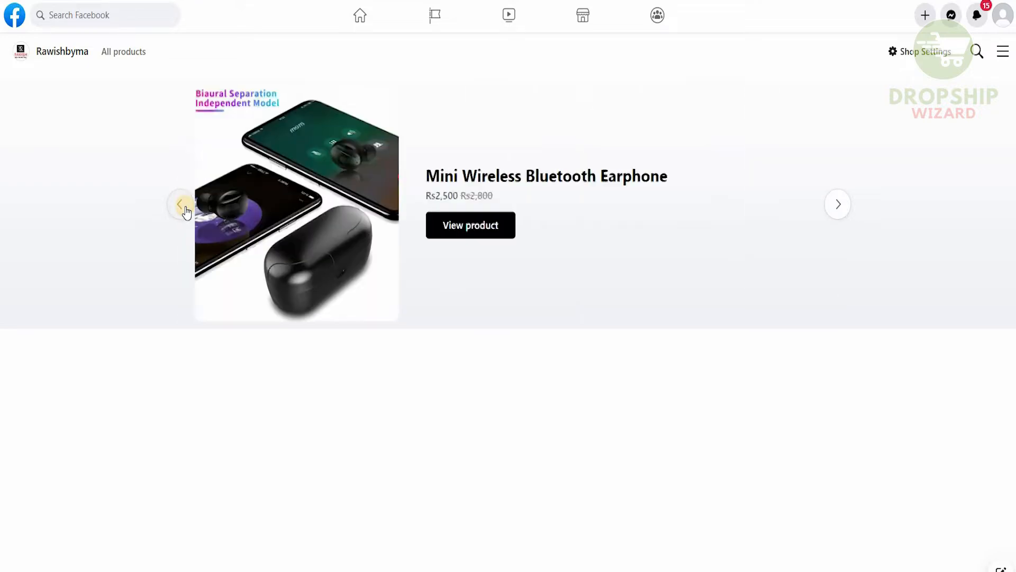
Open the Mini Wireless Bluetooth Earphone product and examine its listing and the other items from the shop.
{"action": "left_click", "coordinate": [186, 209]}
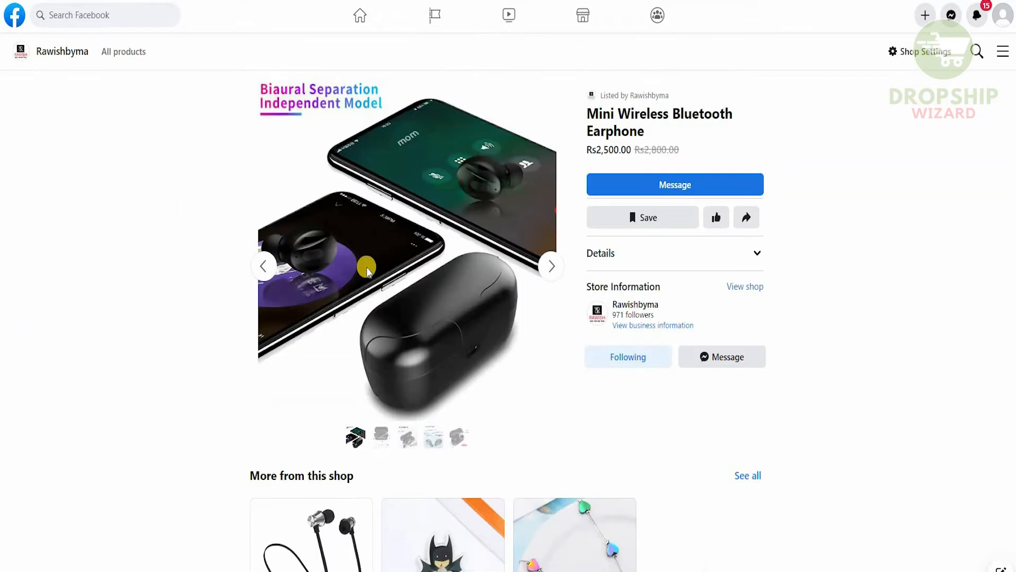
{"action": "scroll", "coordinate": [423, 289], "scroll_direction": "down", "scroll_amount": 2}
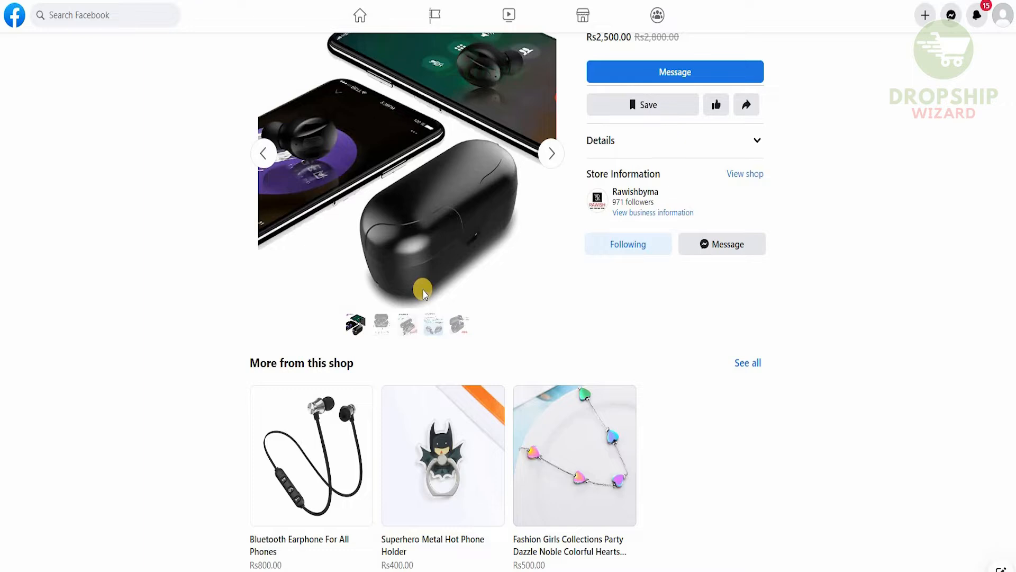
{"action": "scroll", "coordinate": [422, 289], "scroll_direction": "up", "scroll_amount": 2}
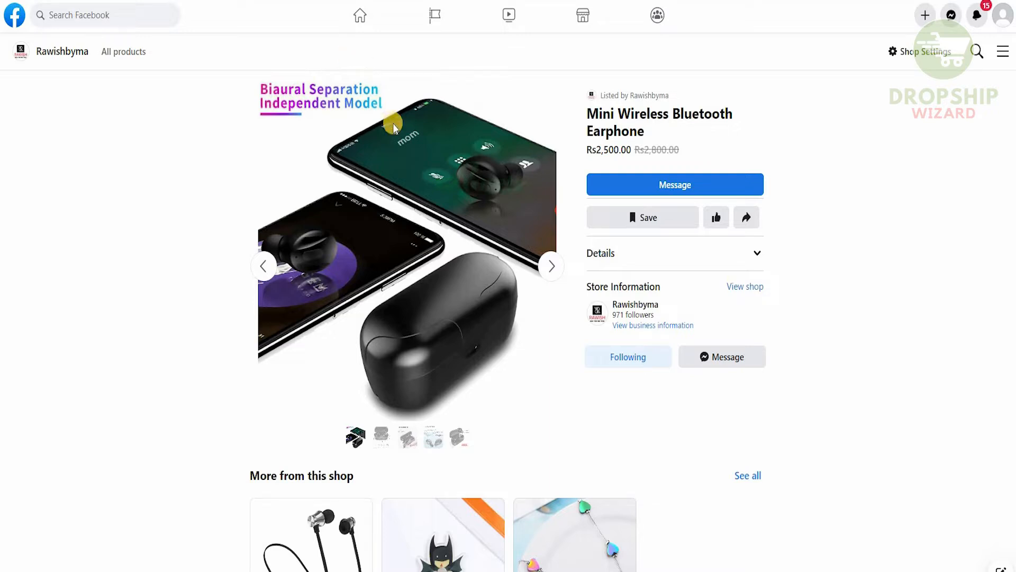
{"action": "scroll", "coordinate": [394, 128], "scroll_direction": "down", "scroll_amount": 1}
{"action": "scroll", "coordinate": [393, 128], "scroll_direction": "down", "scroll_amount": 1}
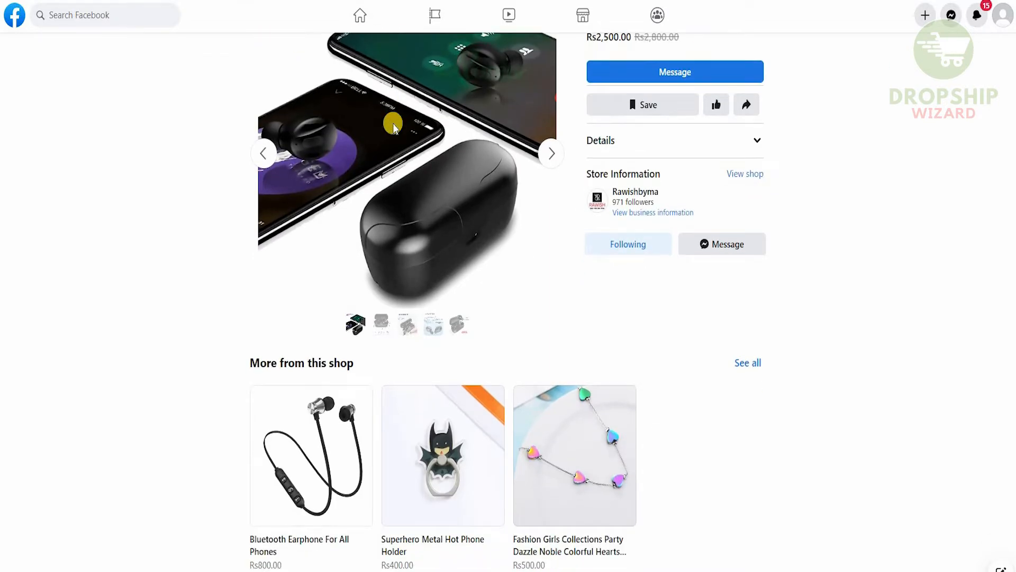
{"action": "scroll", "coordinate": [210, 402], "scroll_direction": "up", "scroll_amount": 2}
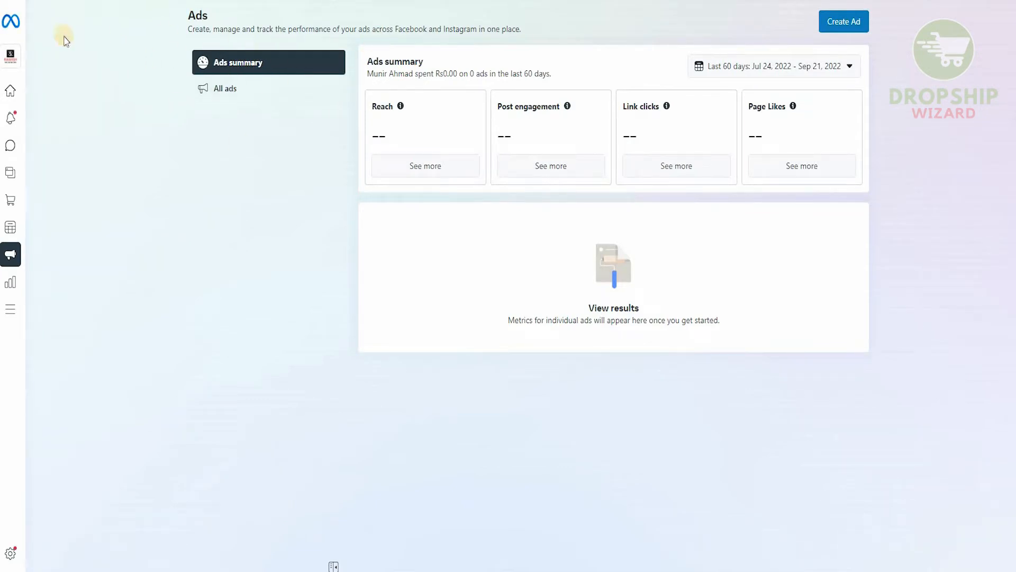
Start creating a new ad from the Meta Business Suite Ads page and review the available ad goals.
{"action": "mouse_move", "coordinate": [11, 74]}
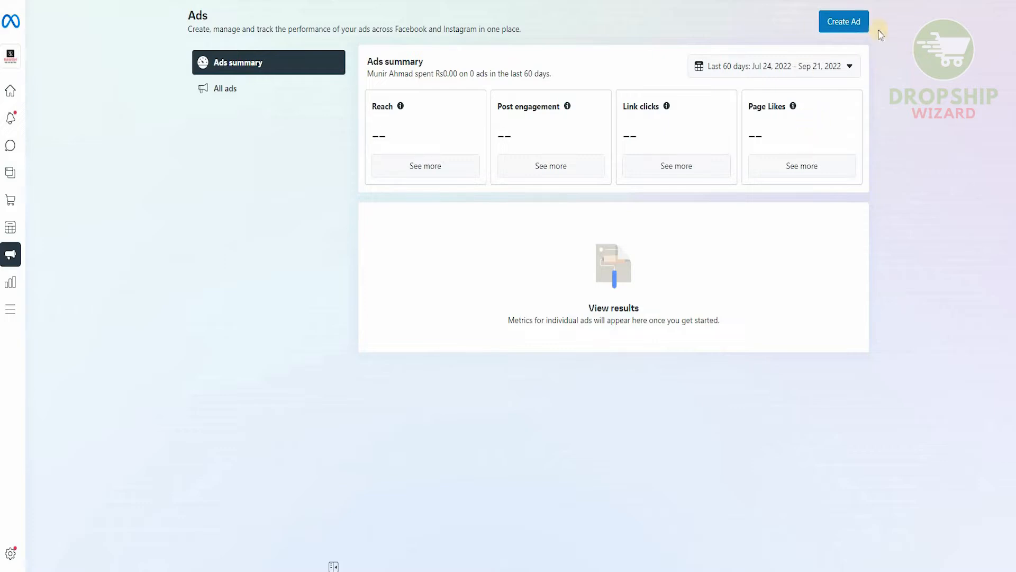
{"action": "left_click", "coordinate": [840, 22]}
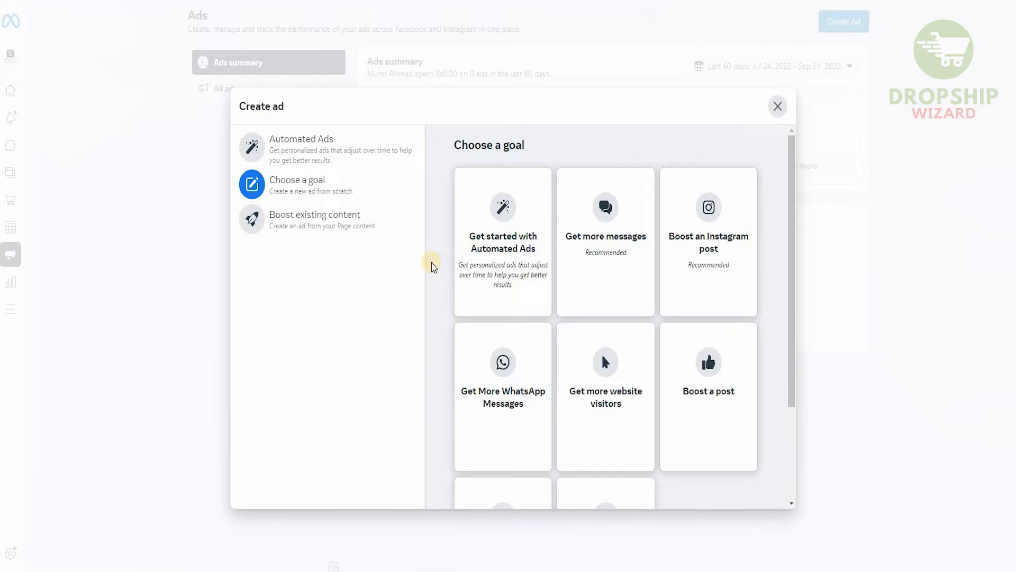
{"action": "scroll", "coordinate": [432, 264], "scroll_direction": "down", "scroll_amount": 1}
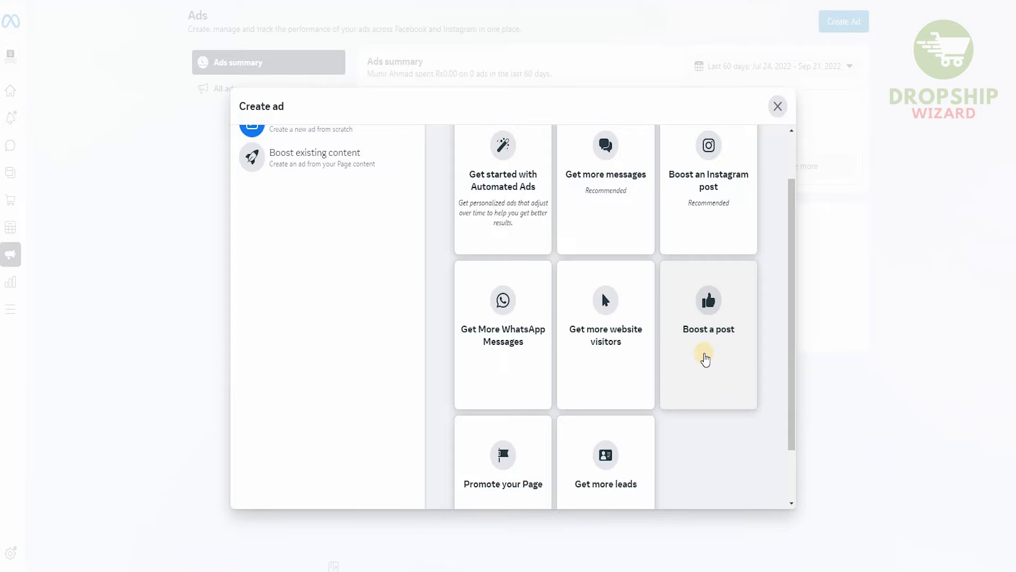
{"action": "scroll", "coordinate": [706, 355], "scroll_direction": "down", "scroll_amount": 1}
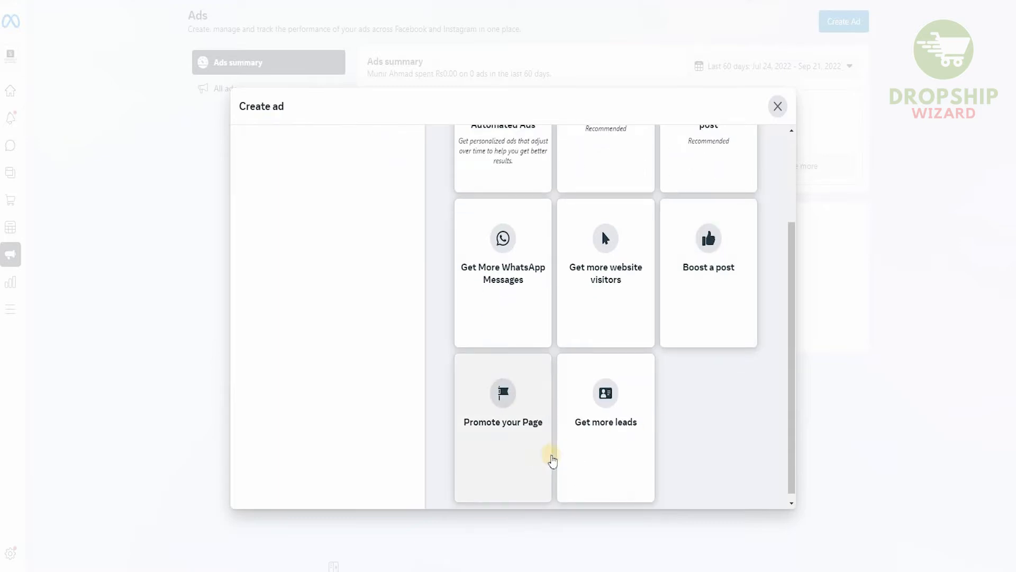
{"action": "scroll", "coordinate": [608, 349], "scroll_direction": "up", "scroll_amount": 2}
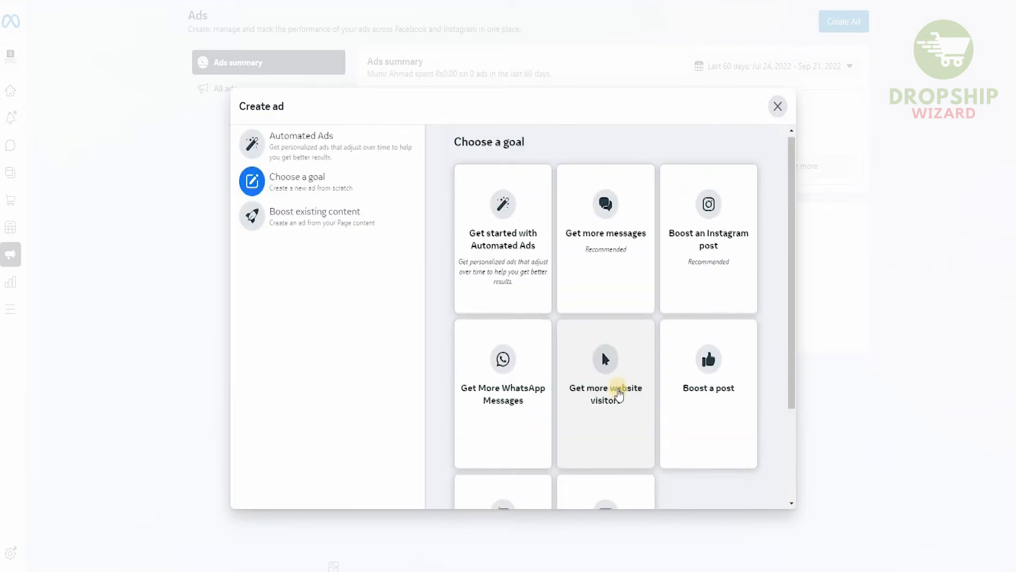
Review the LENSGO microphone product page and choose Get more website visitors as the ad goal.
{"action": "scroll", "coordinate": [617, 397], "scroll_direction": "down", "scroll_amount": 1}
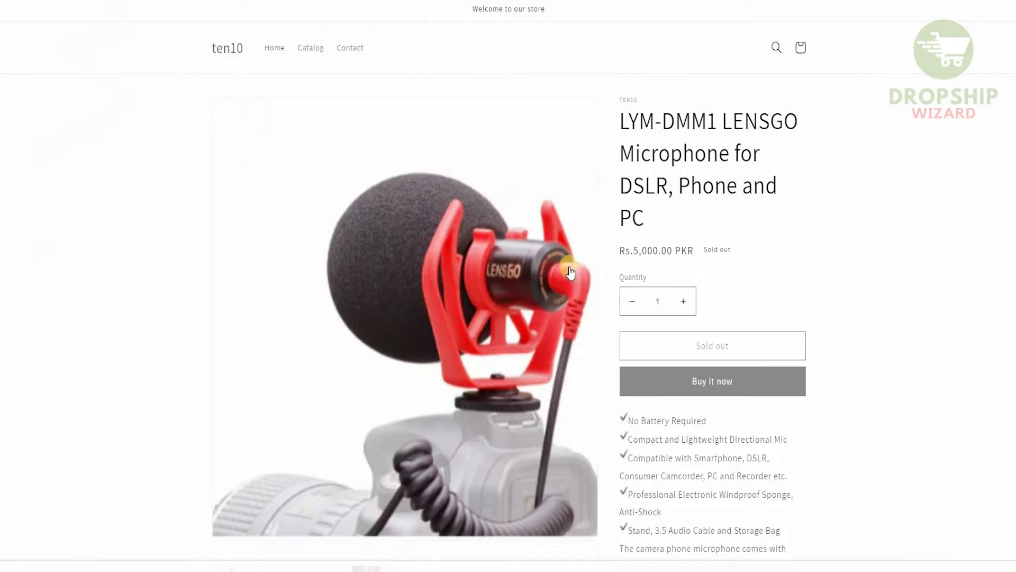
{"action": "scroll", "coordinate": [496, 364], "scroll_direction": "down", "scroll_amount": 2}
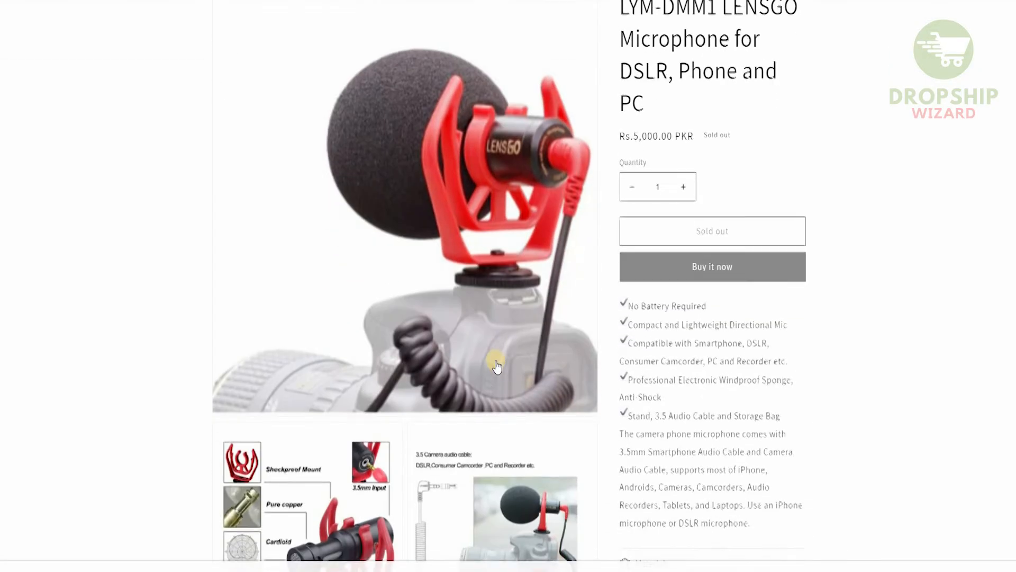
{"action": "scroll", "coordinate": [496, 364], "scroll_direction": "down", "scroll_amount": 2}
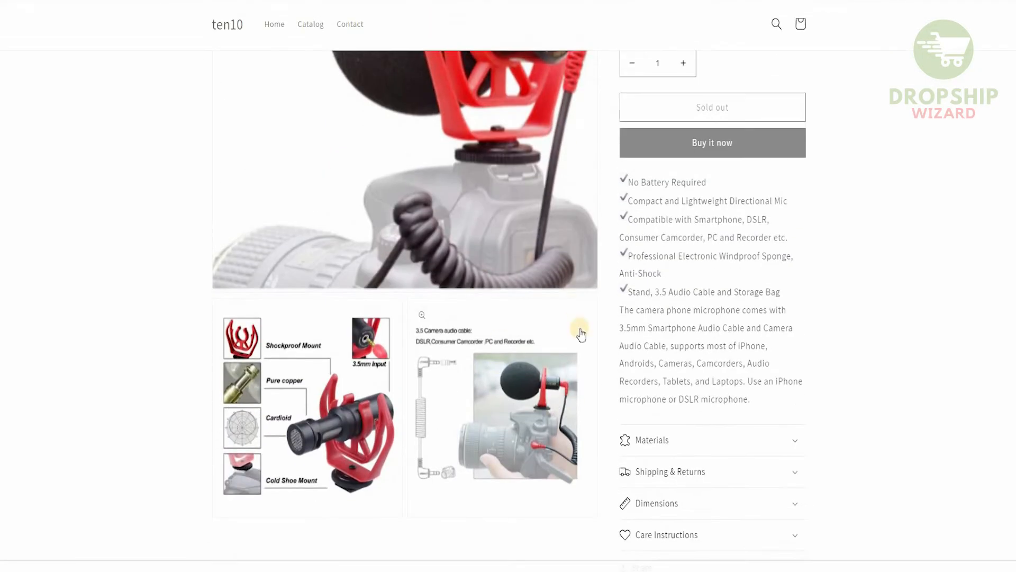
{"action": "scroll", "coordinate": [626, 281], "scroll_direction": "up", "scroll_amount": 2}
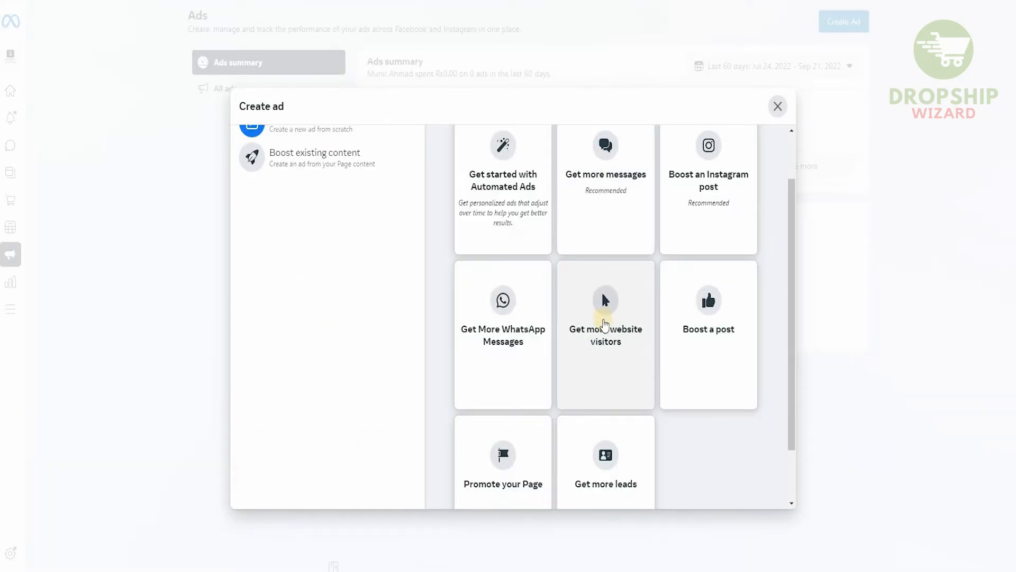
{"action": "left_click", "coordinate": [612, 333]}
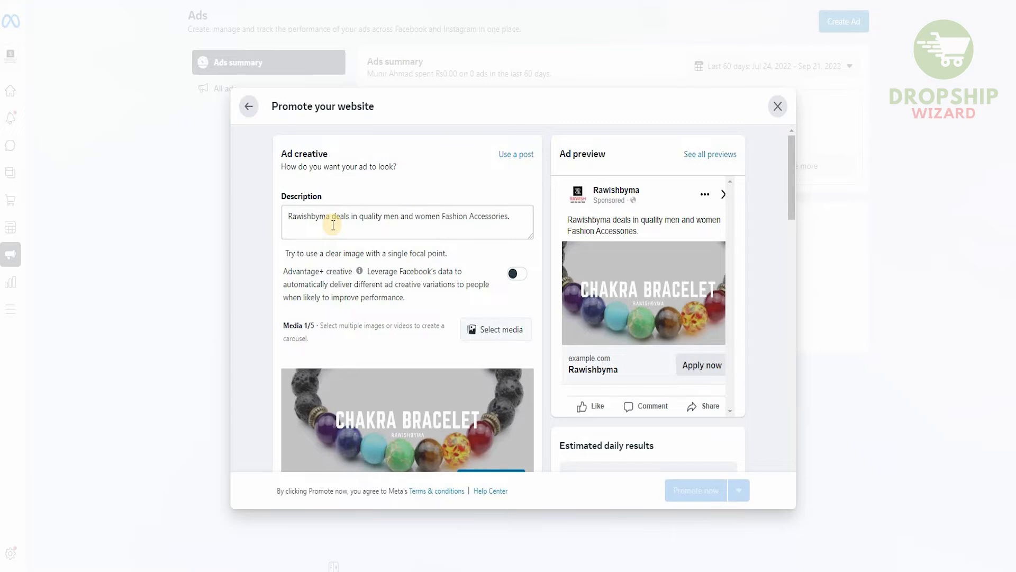
Replace the ad's Chakra Bracelet image with the LENSGO microphone product photo.
{"action": "scroll", "coordinate": [333, 222], "scroll_direction": "down", "scroll_amount": 2}
{"action": "scroll", "coordinate": [334, 212], "scroll_direction": "up", "scroll_amount": 2}
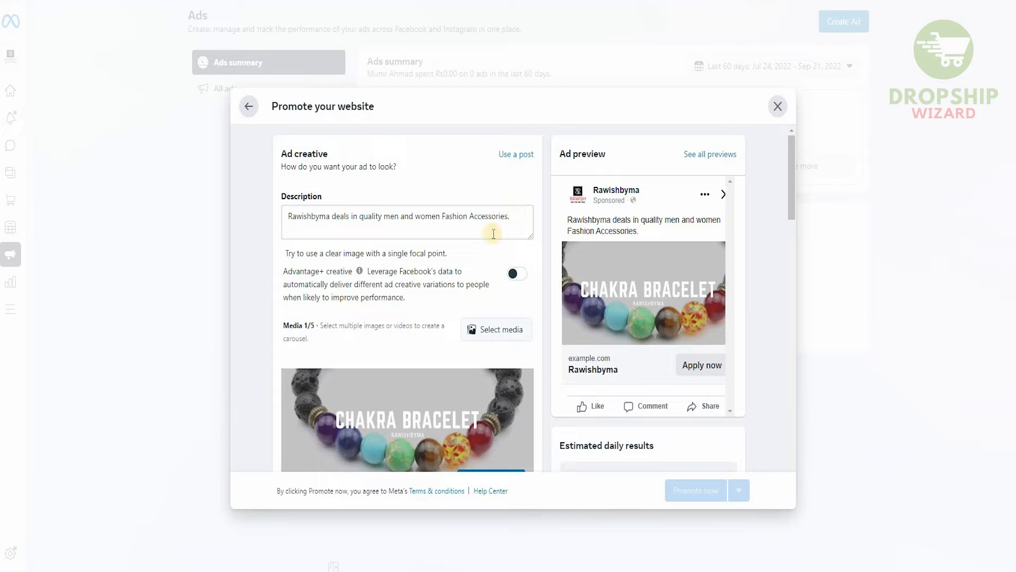
{"action": "scroll", "coordinate": [434, 276], "scroll_direction": "down", "scroll_amount": 3}
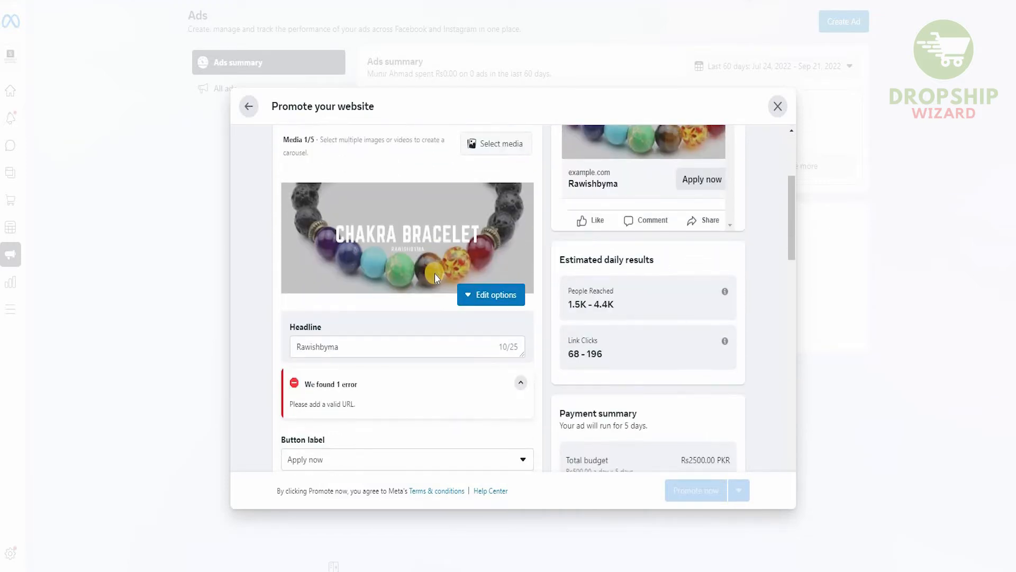
{"action": "left_click", "coordinate": [479, 151]}
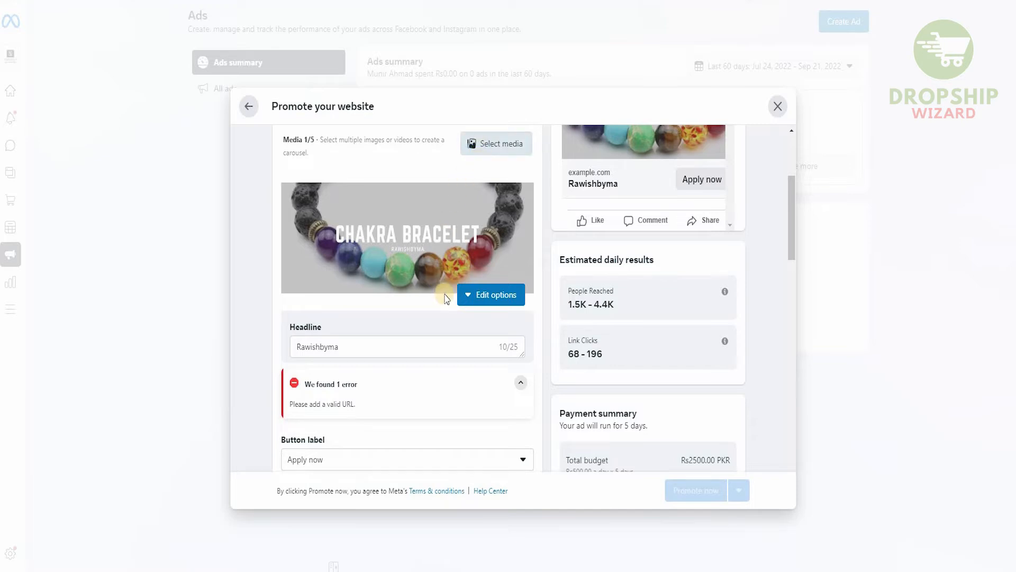
{"action": "scroll", "coordinate": [402, 222], "scroll_direction": "up", "scroll_amount": 1}
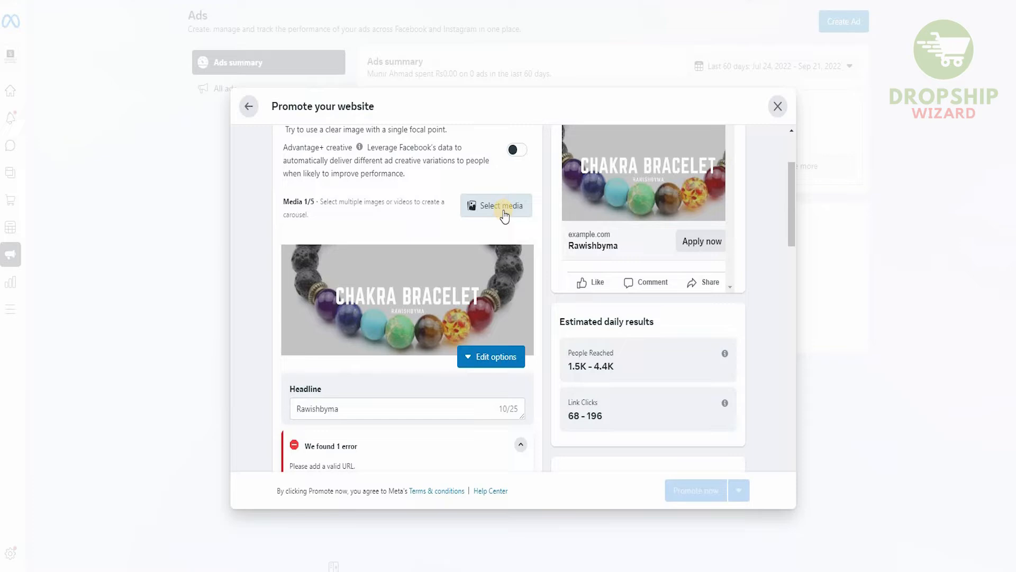
{"action": "scroll", "coordinate": [367, 369], "scroll_direction": "up", "scroll_amount": 3}
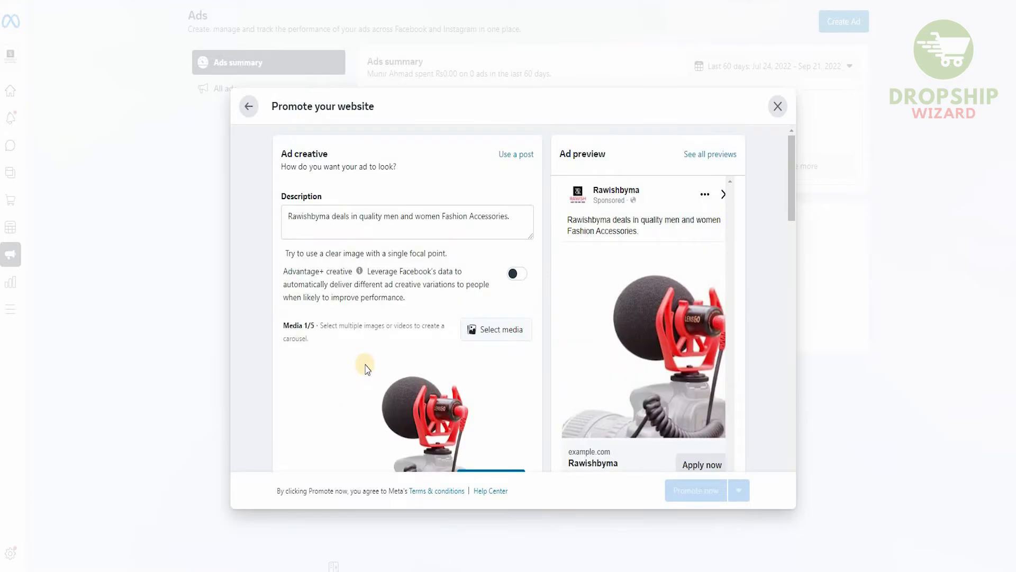
Change the ad's headline to "Mic for Vloging".
{"action": "scroll", "coordinate": [367, 369], "scroll_direction": "down", "scroll_amount": 3}
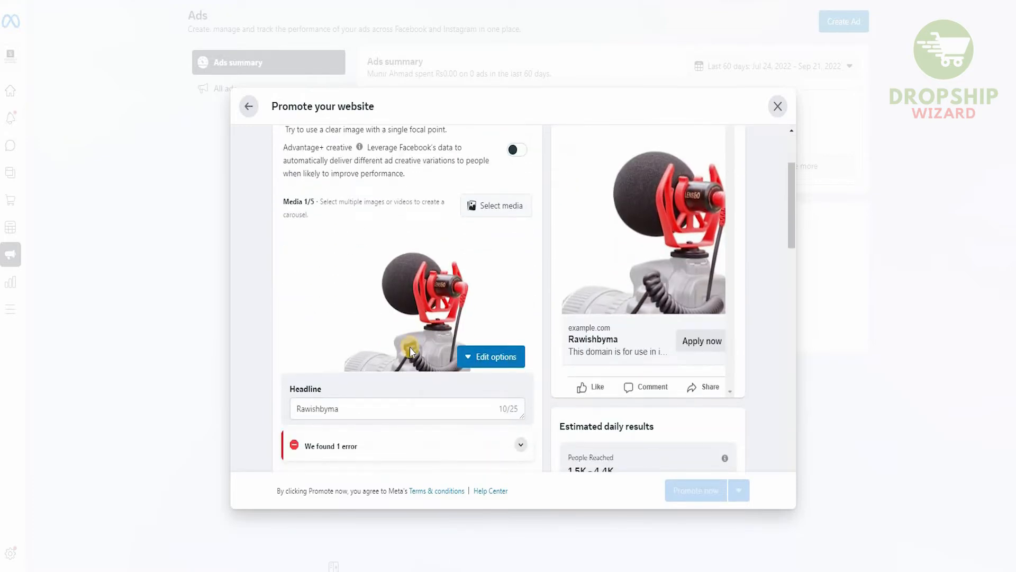
{"action": "scroll", "coordinate": [409, 352], "scroll_direction": "down", "scroll_amount": 1}
{"action": "left_click", "coordinate": [360, 350]}
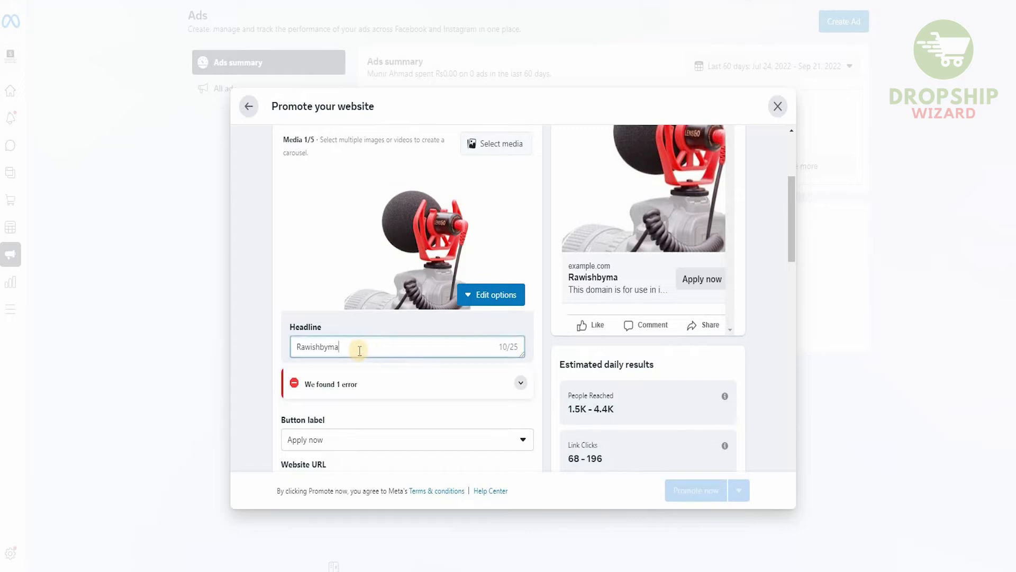
{"action": "key", "text": "ctrl+a"}
{"action": "type", "text": "Mic for Vloging"}
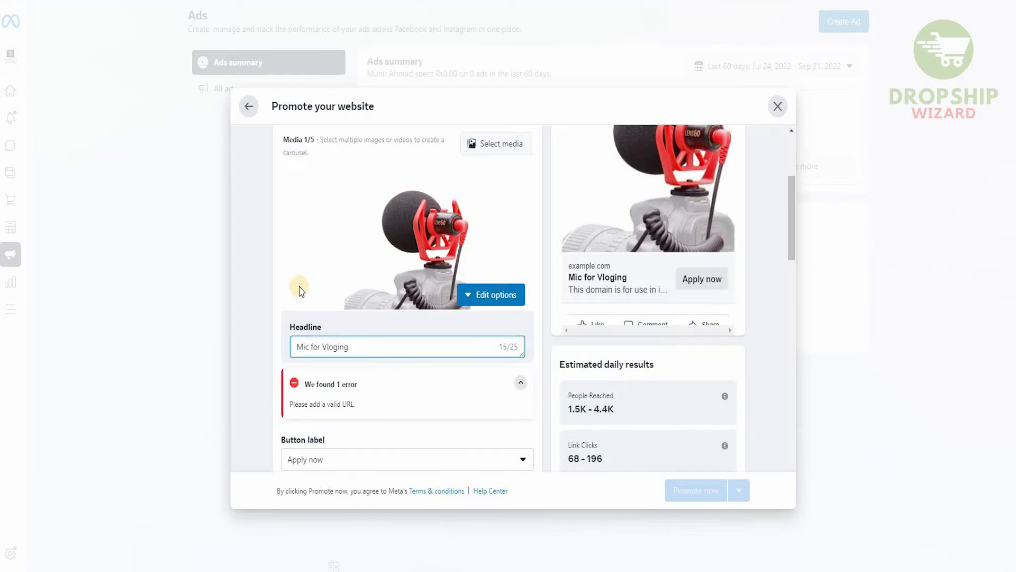
Set the ad's button label to Shop now.
{"action": "scroll", "coordinate": [297, 288], "scroll_direction": "down", "scroll_amount": 3}
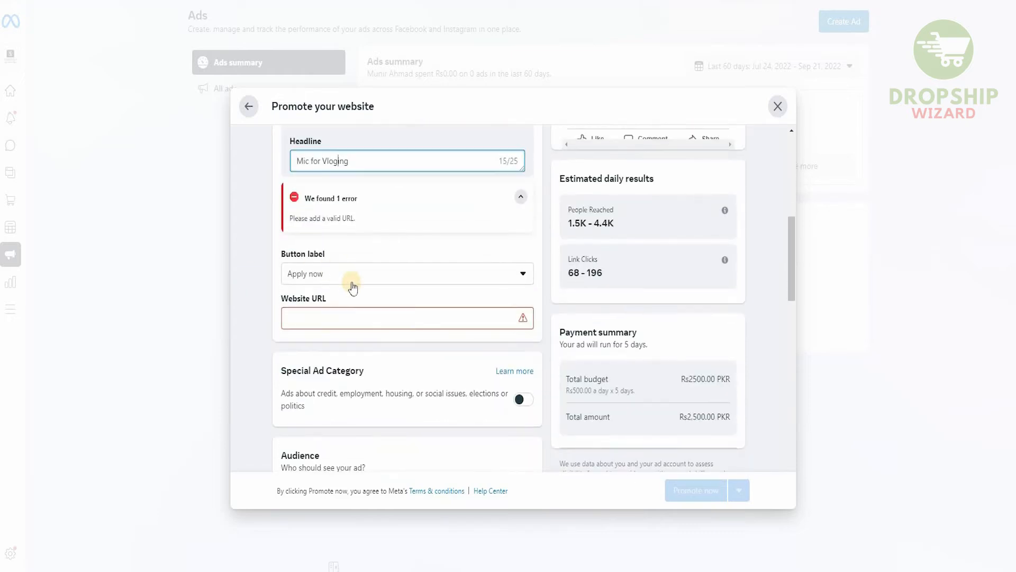
{"action": "left_click", "coordinate": [352, 273]}
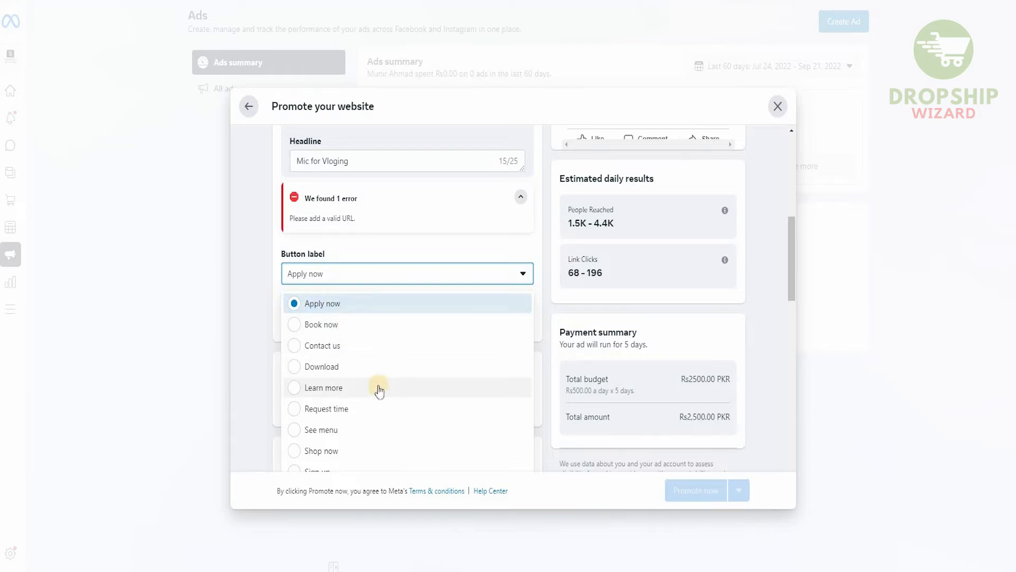
{"action": "scroll", "coordinate": [381, 390], "scroll_direction": "down", "scroll_amount": 1}
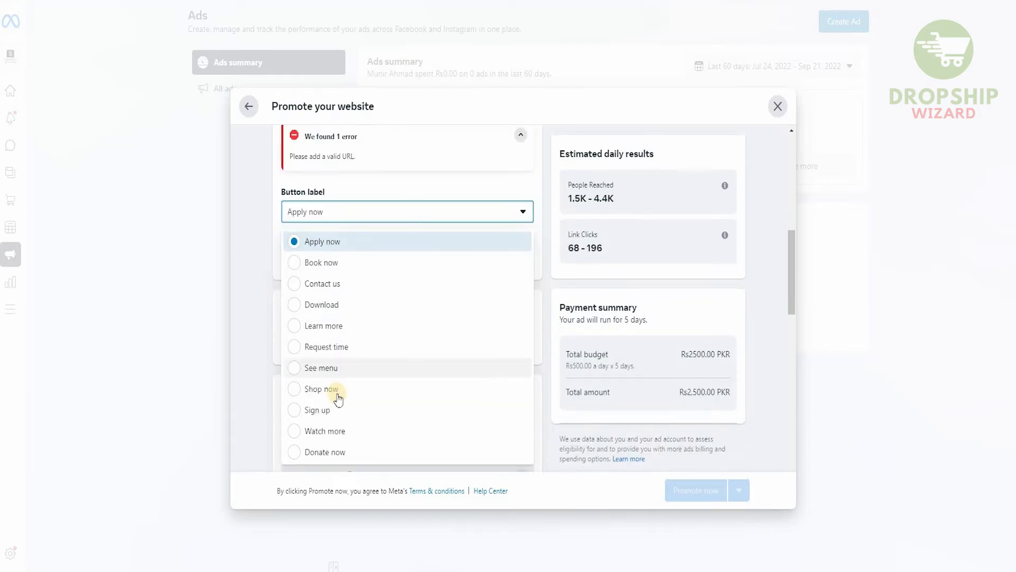
{"action": "left_click", "coordinate": [292, 391]}
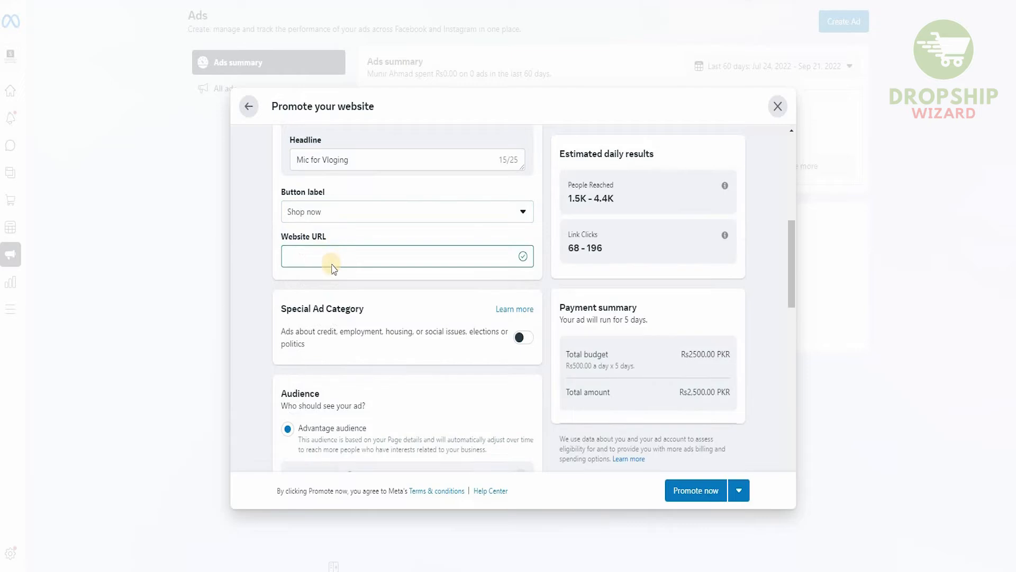
Paste the store's product preview link as the ad's website URL.
{"action": "scroll", "coordinate": [331, 268], "scroll_direction": "up", "scroll_amount": 1}
{"action": "left_click", "coordinate": [316, 320]}
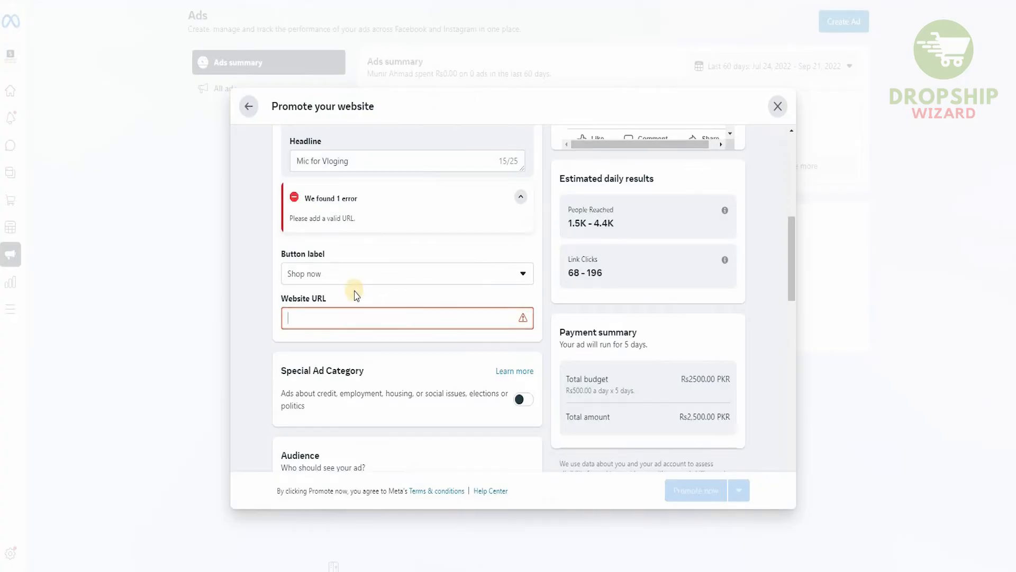
{"action": "key", "text": "ctrl+v"}
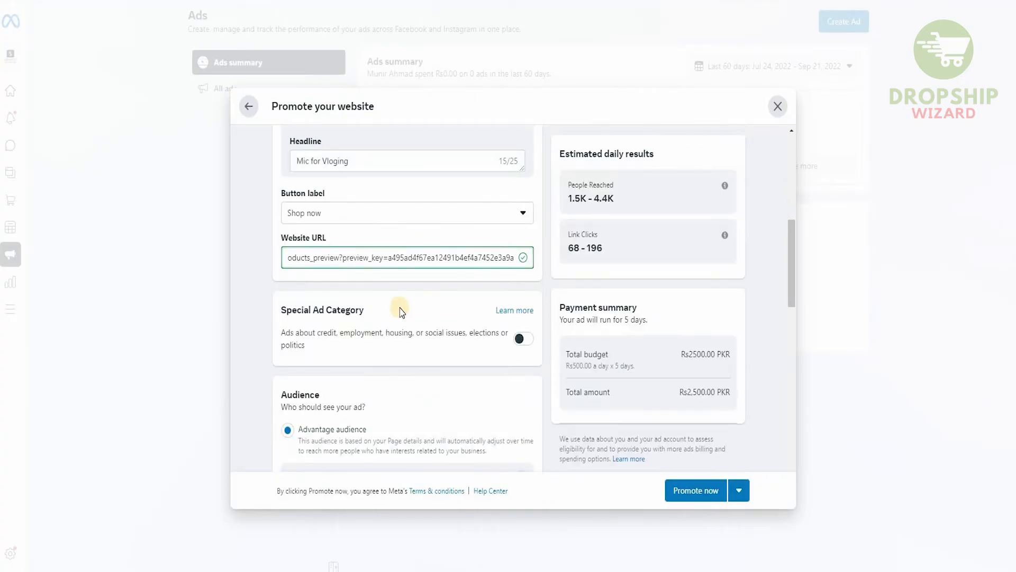
Examine the ad preview, estimated daily results, payment summary and Special Ad Category setting.
{"action": "scroll", "coordinate": [597, 291], "scroll_direction": "down", "scroll_amount": 1}
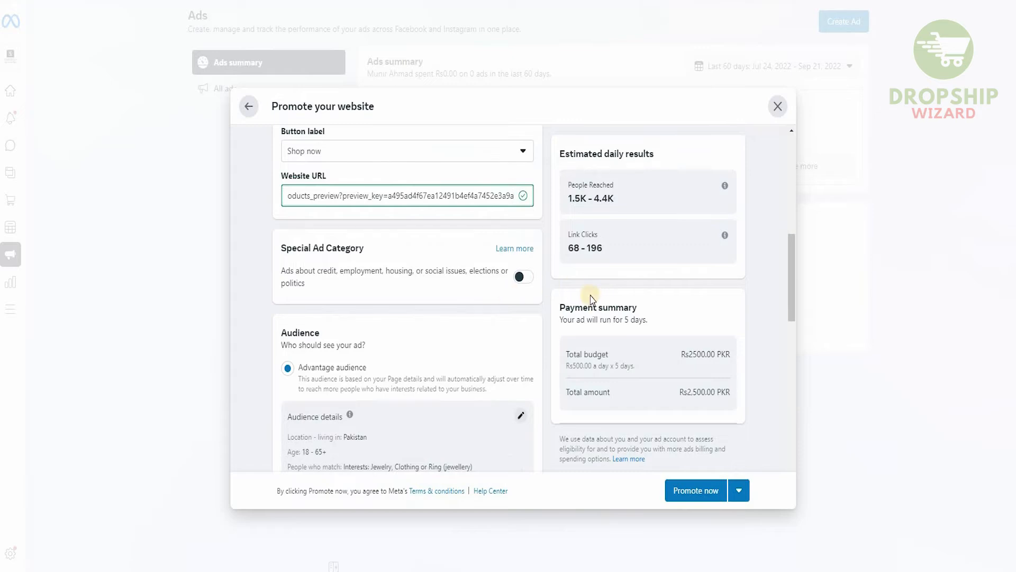
{"action": "scroll", "coordinate": [612, 313], "scroll_direction": "up", "scroll_amount": 1}
{"action": "scroll", "coordinate": [612, 314], "scroll_direction": "up", "scroll_amount": 6}
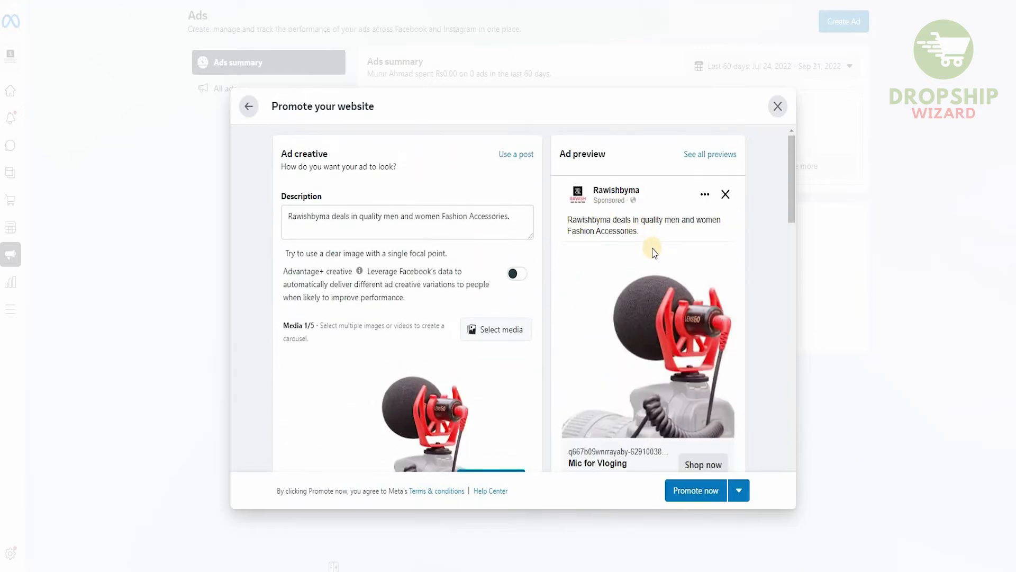
{"action": "scroll", "coordinate": [683, 317], "scroll_direction": "down", "scroll_amount": 1}
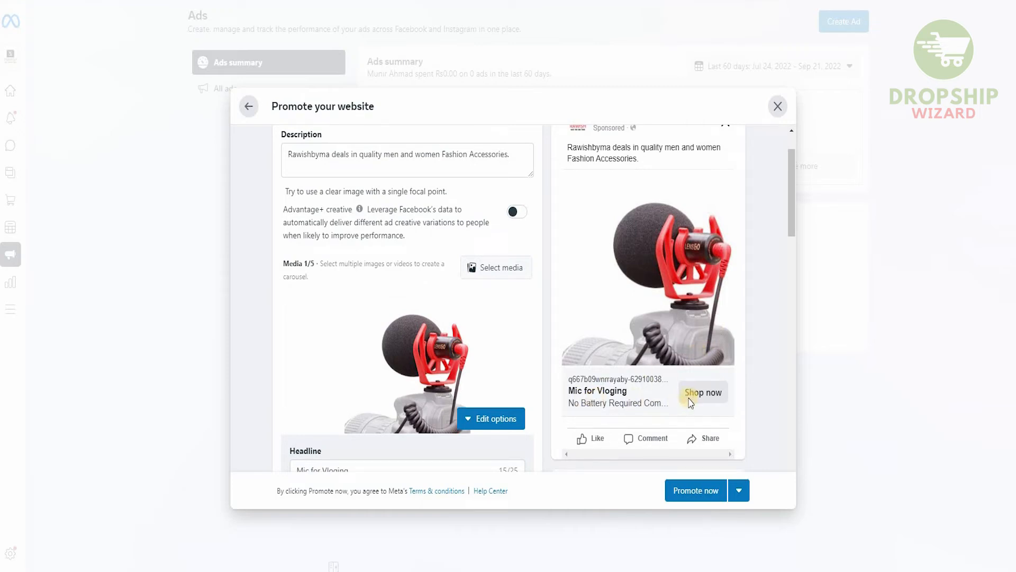
{"action": "scroll", "coordinate": [634, 366], "scroll_direction": "down", "scroll_amount": 1}
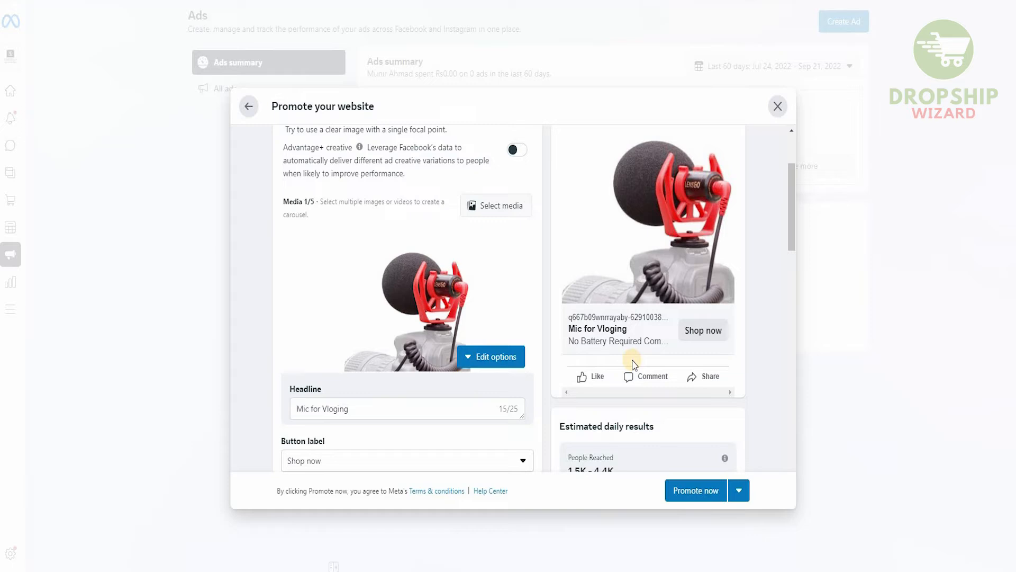
{"action": "scroll", "coordinate": [634, 365], "scroll_direction": "down", "scroll_amount": 2}
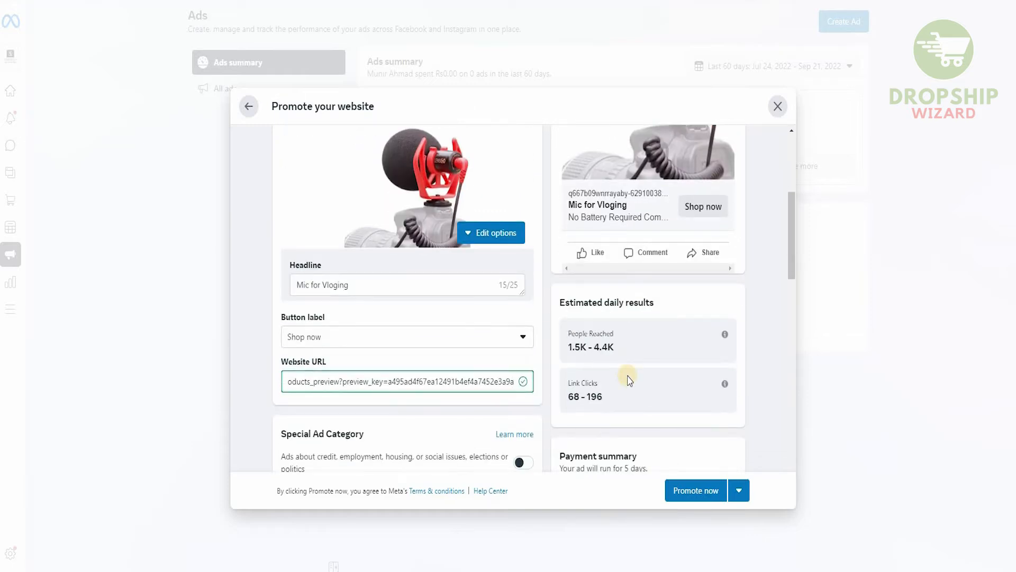
{"action": "scroll", "coordinate": [443, 347], "scroll_direction": "down", "scroll_amount": 3}
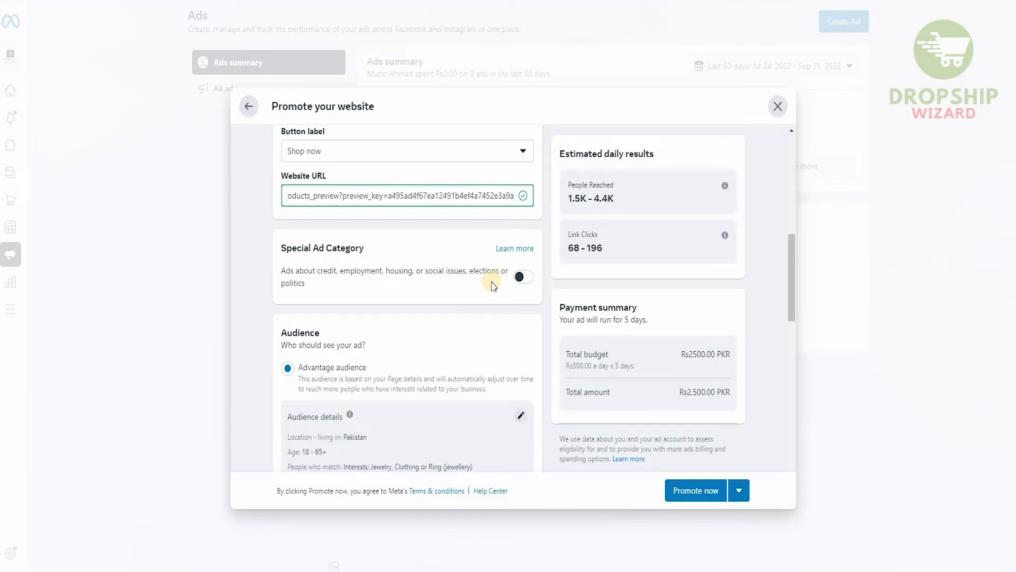
{"action": "scroll", "coordinate": [423, 284], "scroll_direction": "down", "scroll_amount": 1}
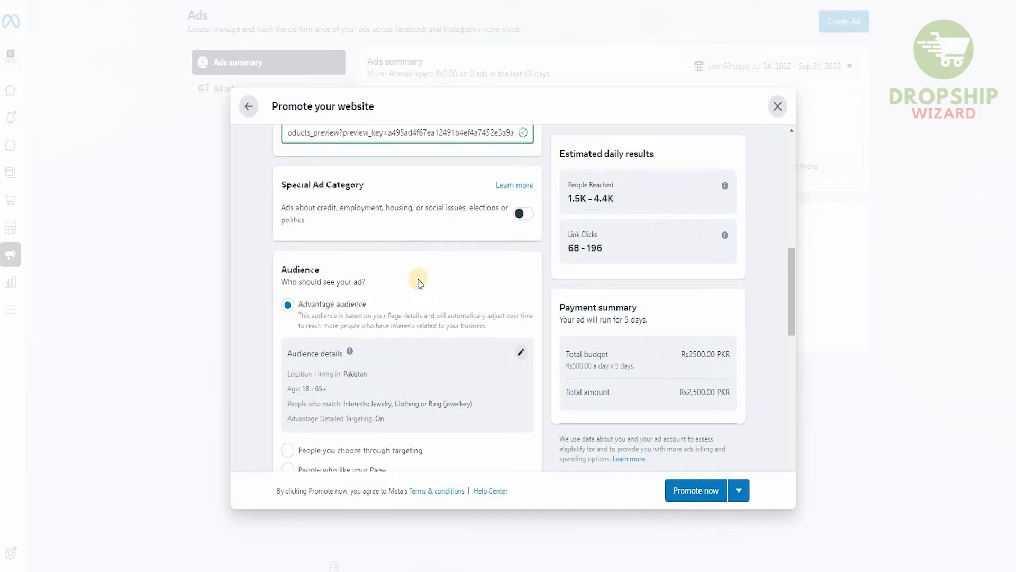
Open the Advantage audience details for editing and set the maximum age to 30.
{"action": "scroll", "coordinate": [402, 272], "scroll_direction": "down", "scroll_amount": 1}
{"action": "scroll", "coordinate": [324, 254], "scroll_direction": "down", "scroll_amount": 1}
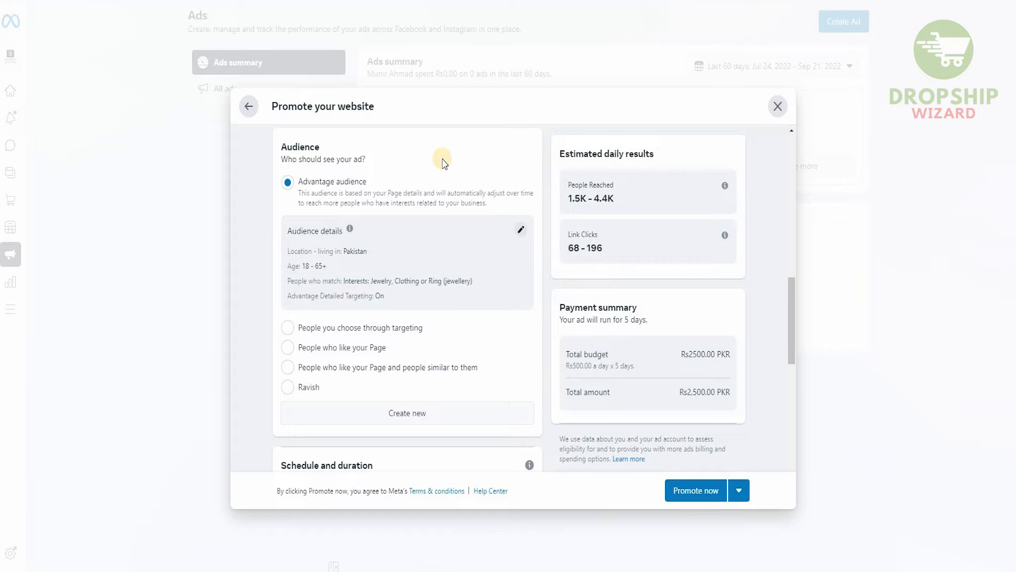
{"action": "left_click", "coordinate": [523, 230]}
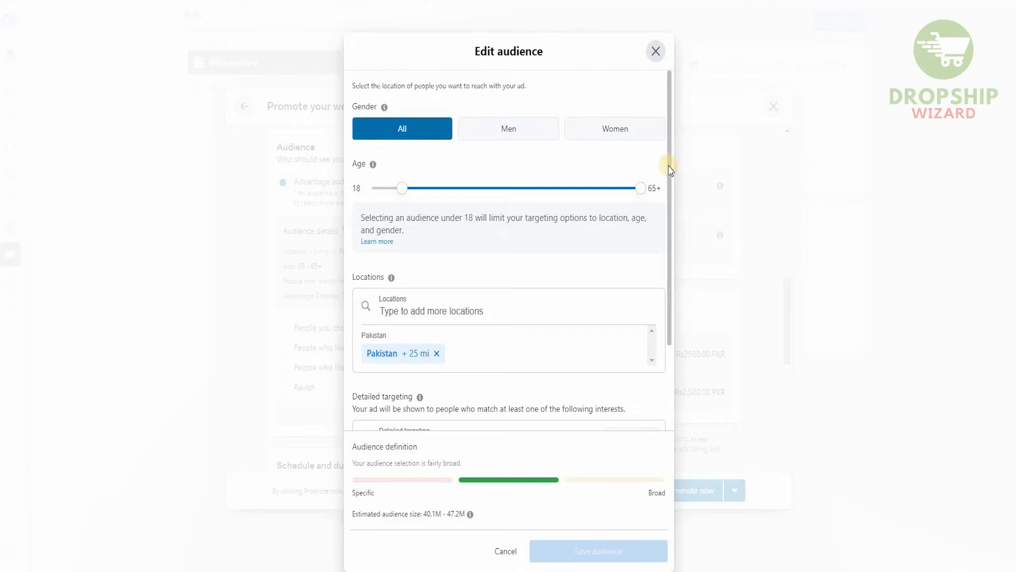
{"action": "left_click_drag", "start_coordinate": [639, 190], "coordinate": [464, 200]}
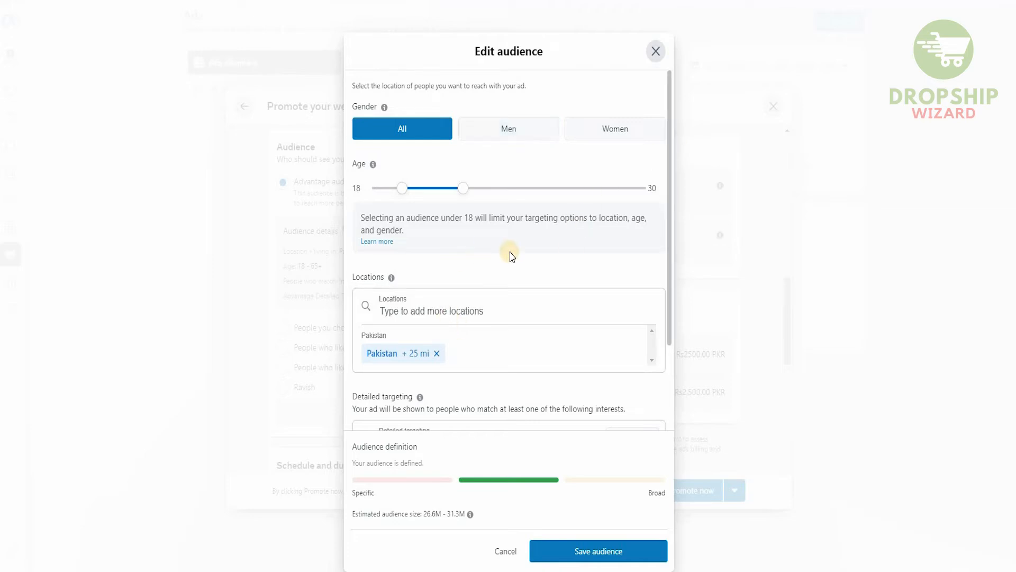
Open the audience's location map and examine the targeted area around Pakistan at a wider scale.
{"action": "scroll", "coordinate": [512, 257], "scroll_direction": "down", "scroll_amount": 1}
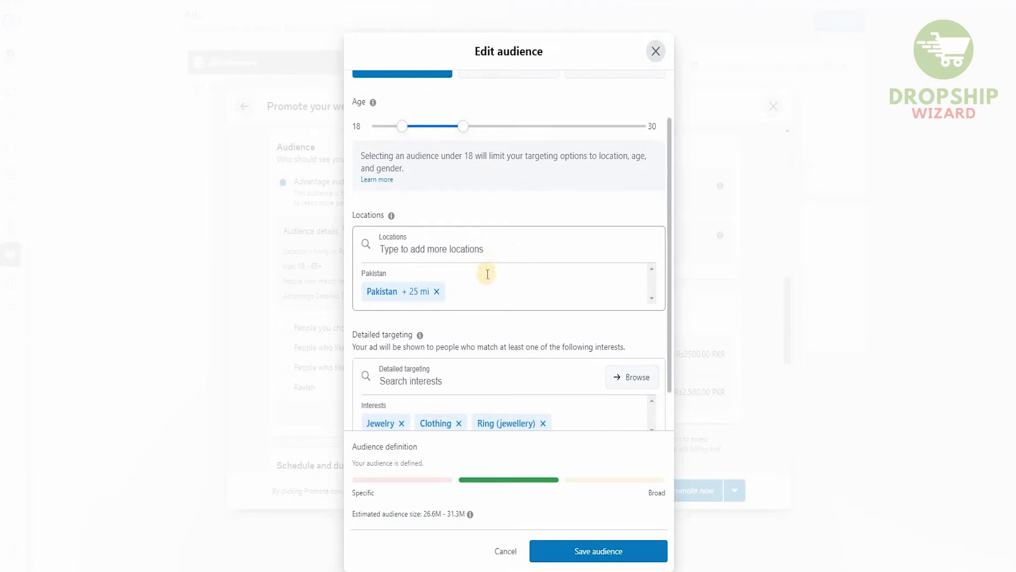
{"action": "left_click", "coordinate": [484, 249]}
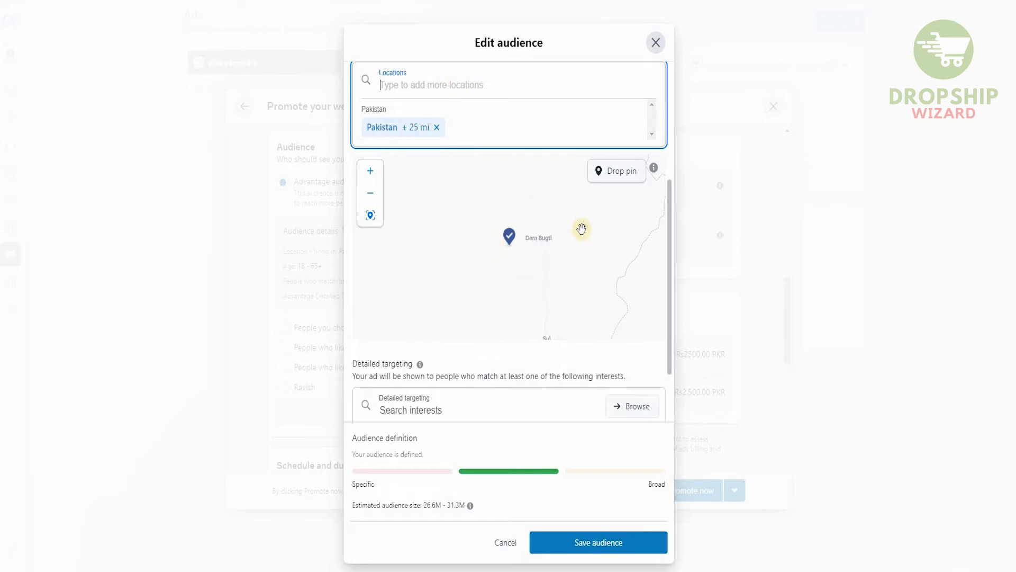
{"action": "scroll", "coordinate": [585, 252], "scroll_direction": "down", "scroll_amount": 5}
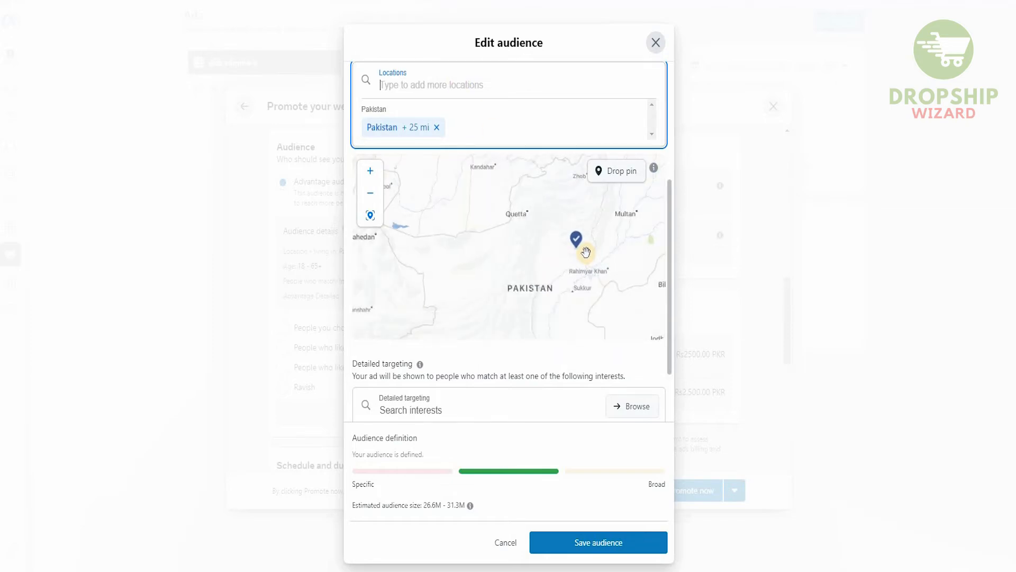
{"action": "scroll", "coordinate": [586, 252], "scroll_direction": "down", "scroll_amount": 3}
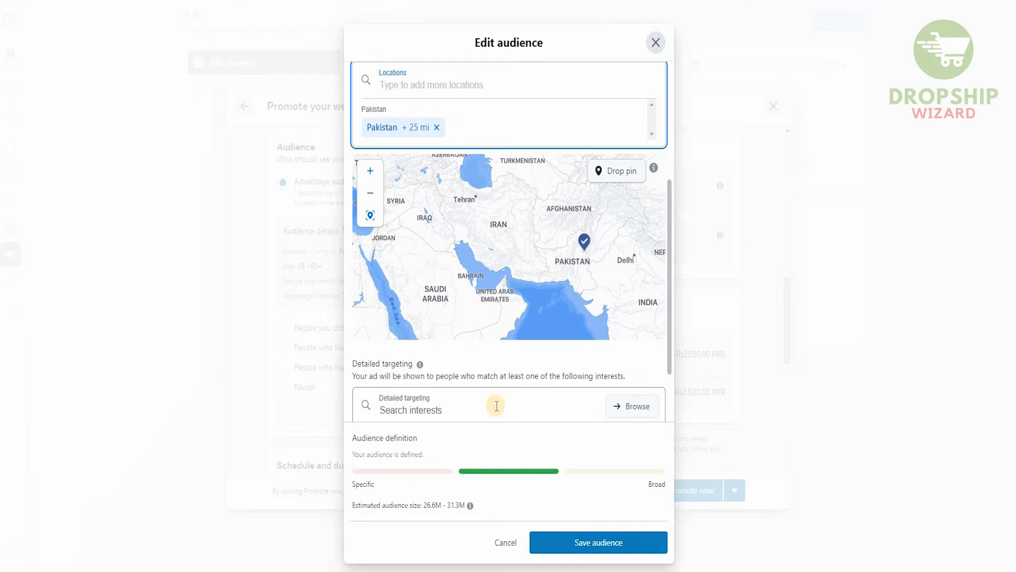
Browse the detailed targeting categories under Demographics, Interests and Behaviors for the ad's audience.
{"action": "left_click", "coordinate": [618, 405]}
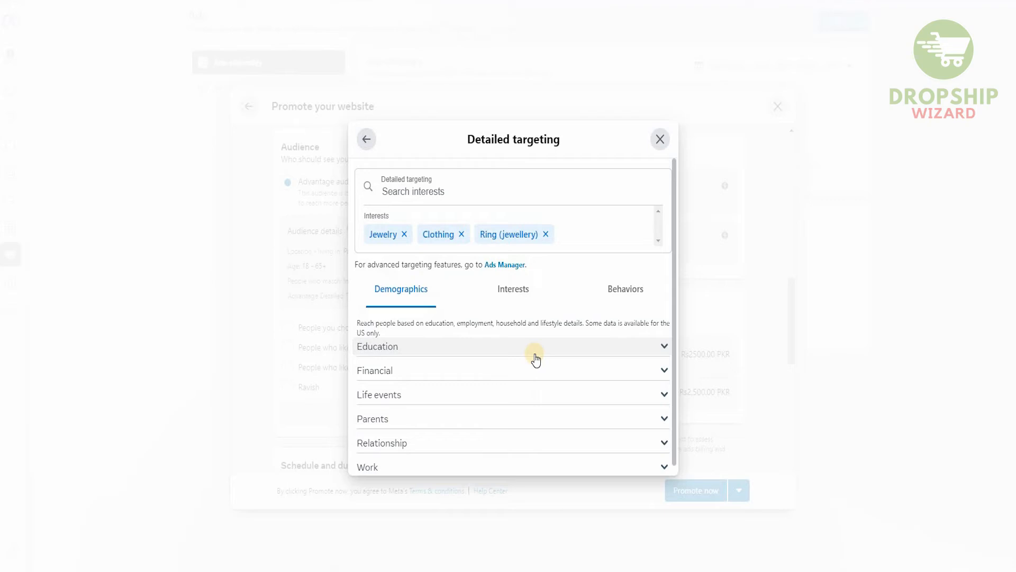
{"action": "scroll", "coordinate": [536, 356], "scroll_direction": "down", "scroll_amount": 1}
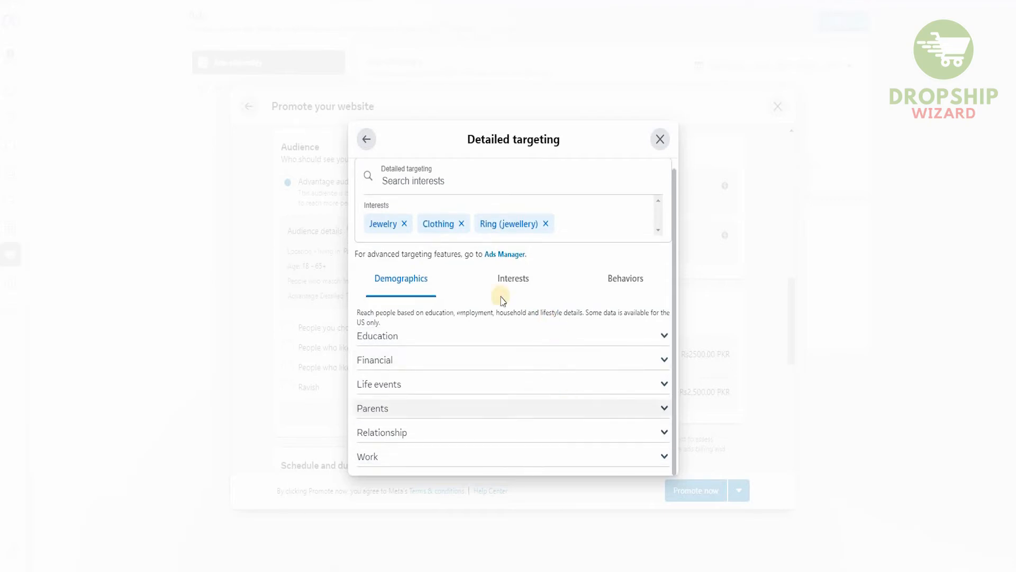
{"action": "left_click", "coordinate": [515, 281]}
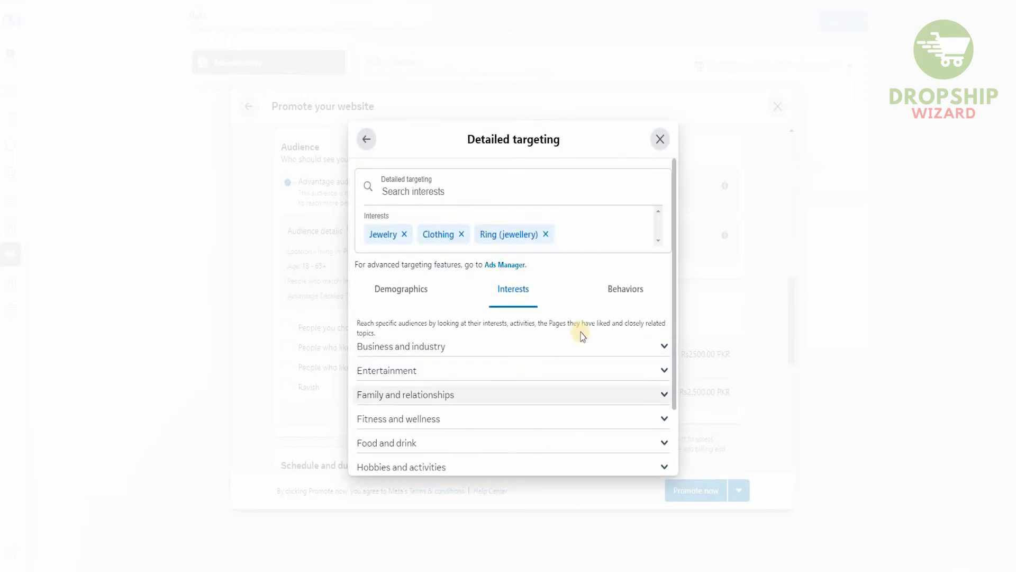
{"action": "left_click", "coordinate": [609, 297]}
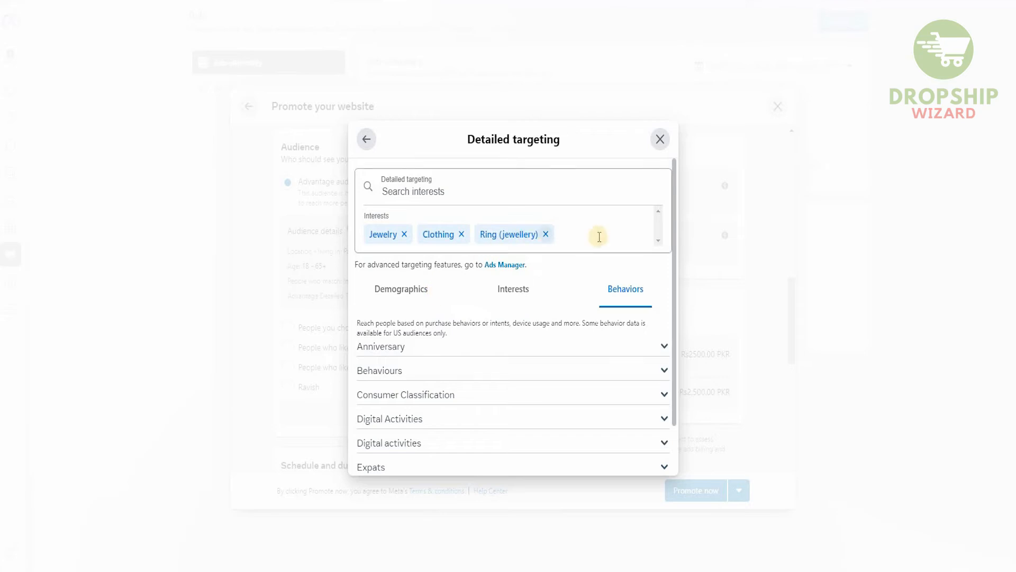
{"action": "scroll", "coordinate": [674, 272], "scroll_direction": "down", "scroll_amount": 1}
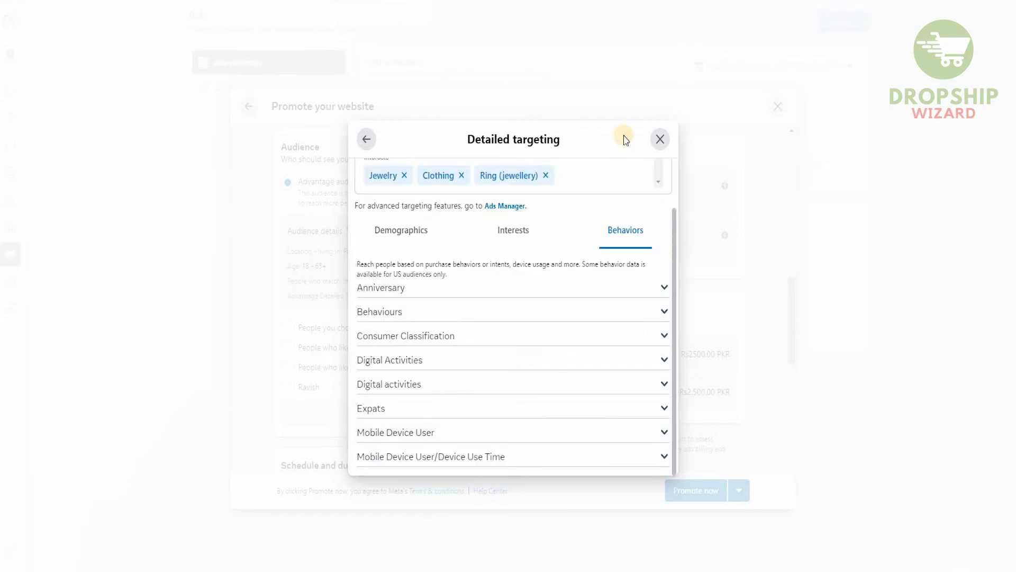
Return from detailed targeting to the audience settings and save the audience.
{"action": "left_click", "coordinate": [375, 145]}
{"action": "scroll", "coordinate": [466, 397], "scroll_direction": "down", "scroll_amount": 2}
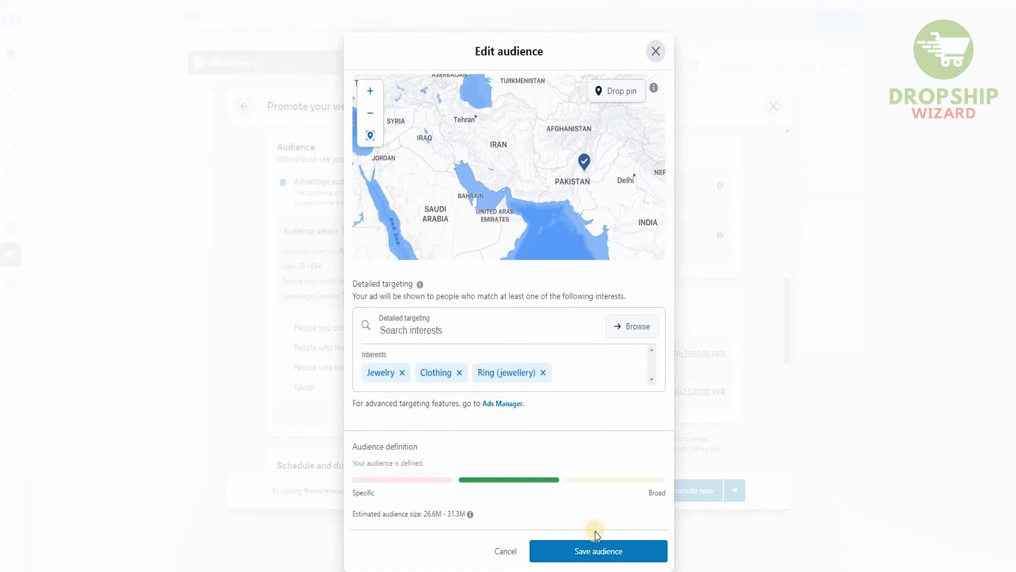
{"action": "left_click", "coordinate": [594, 550]}
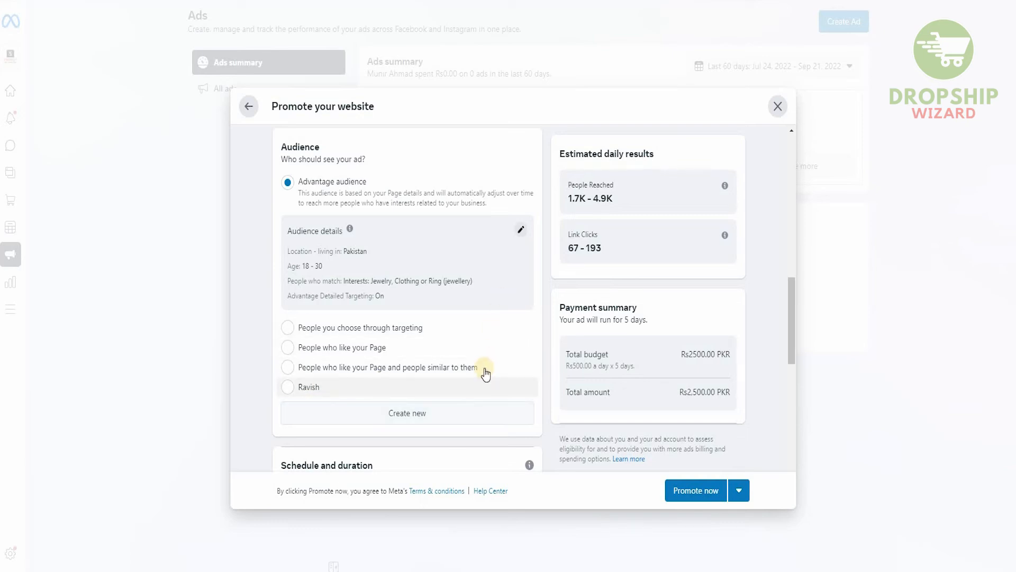
Set the ad's start date to Sep 23, 2022 in its schedule.
{"action": "scroll", "coordinate": [485, 374], "scroll_direction": "down", "scroll_amount": 2}
{"action": "scroll", "coordinate": [485, 374], "scroll_direction": "down", "scroll_amount": 1}
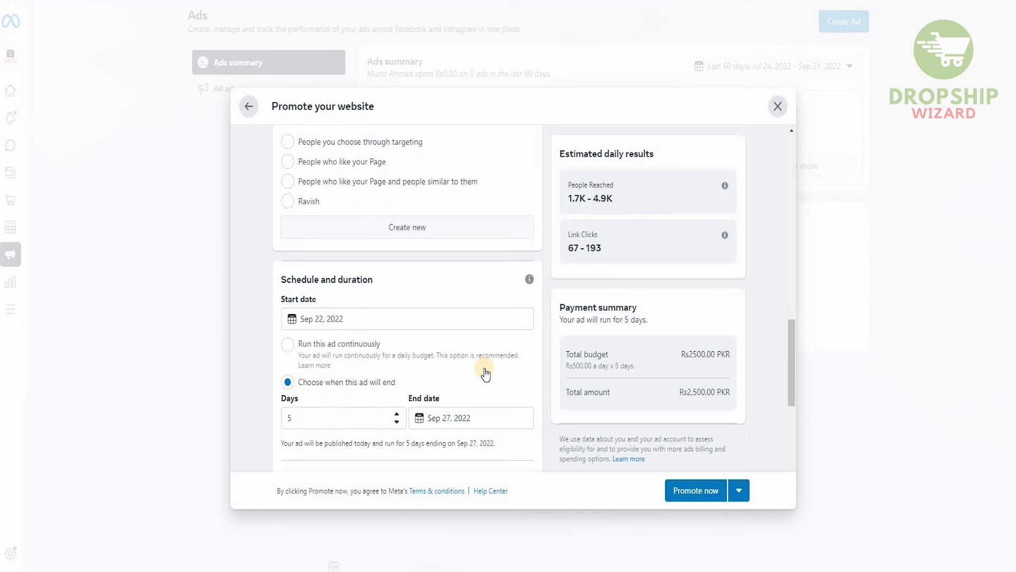
{"action": "scroll", "coordinate": [511, 392], "scroll_direction": "down", "scroll_amount": 1}
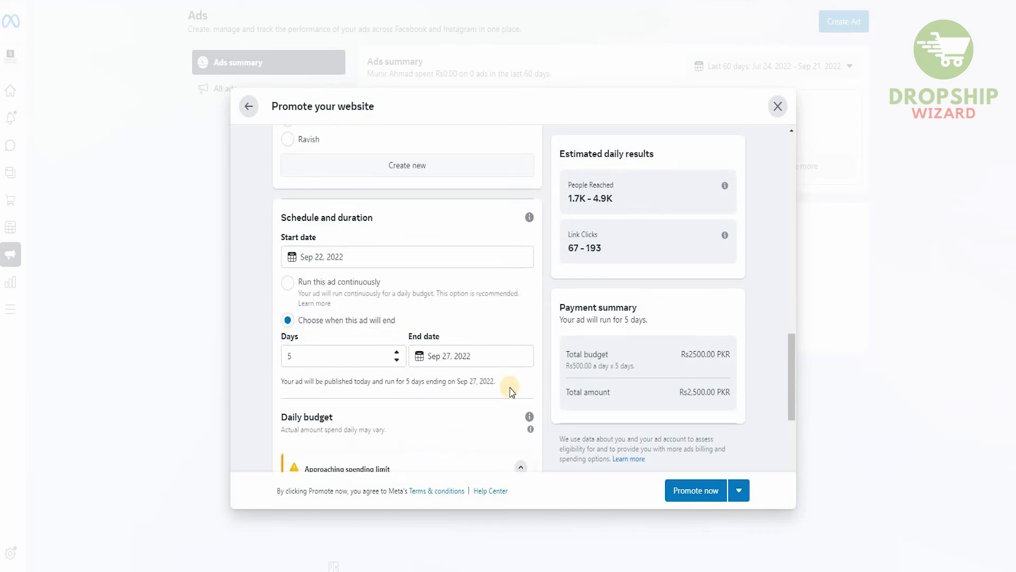
{"action": "left_click", "coordinate": [344, 260]}
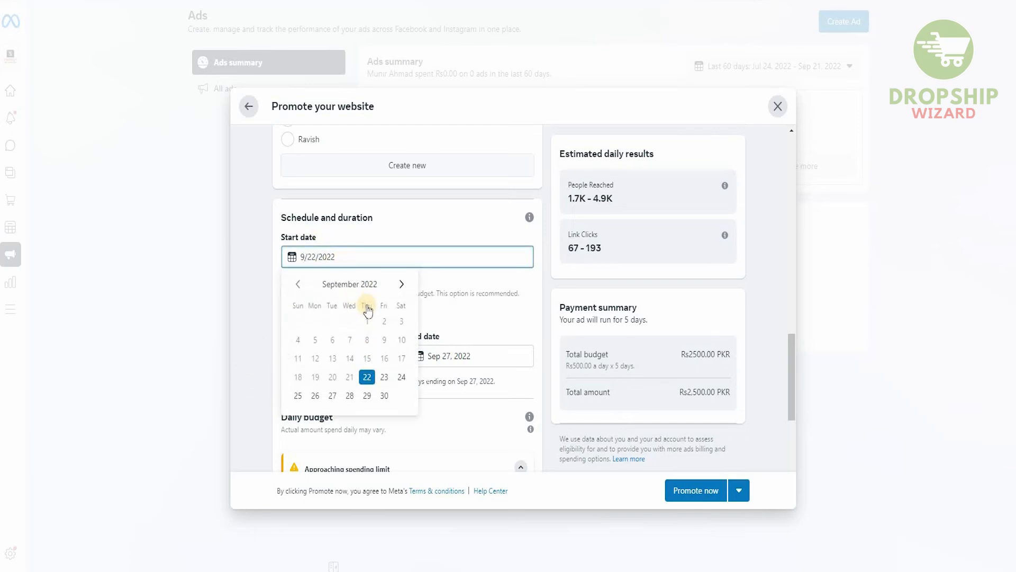
{"action": "left_click", "coordinate": [384, 376]}
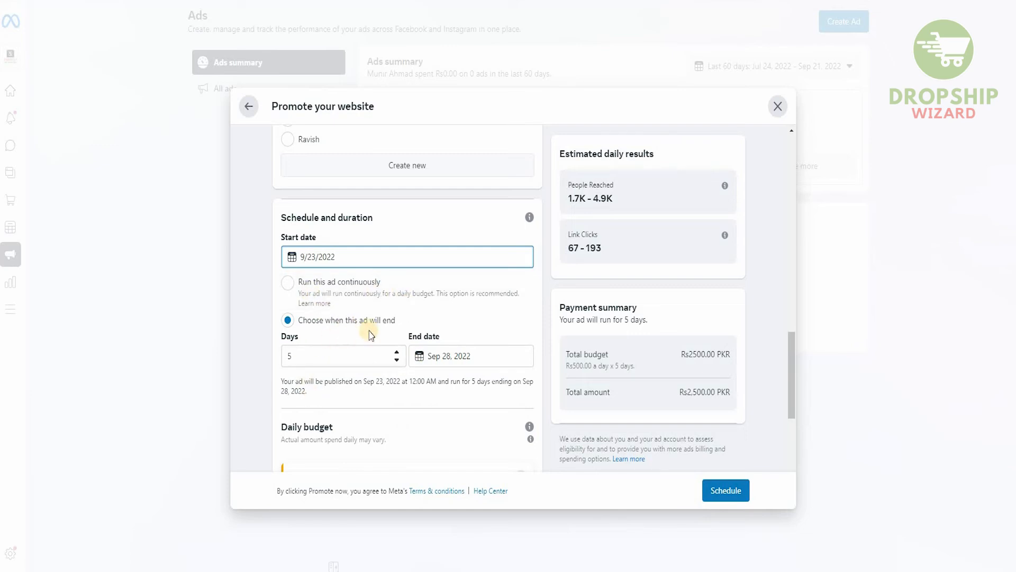
Set the ad's duration to 4 days, with an end date of Sep 27, 2022.
{"action": "left_click", "coordinate": [373, 357]}
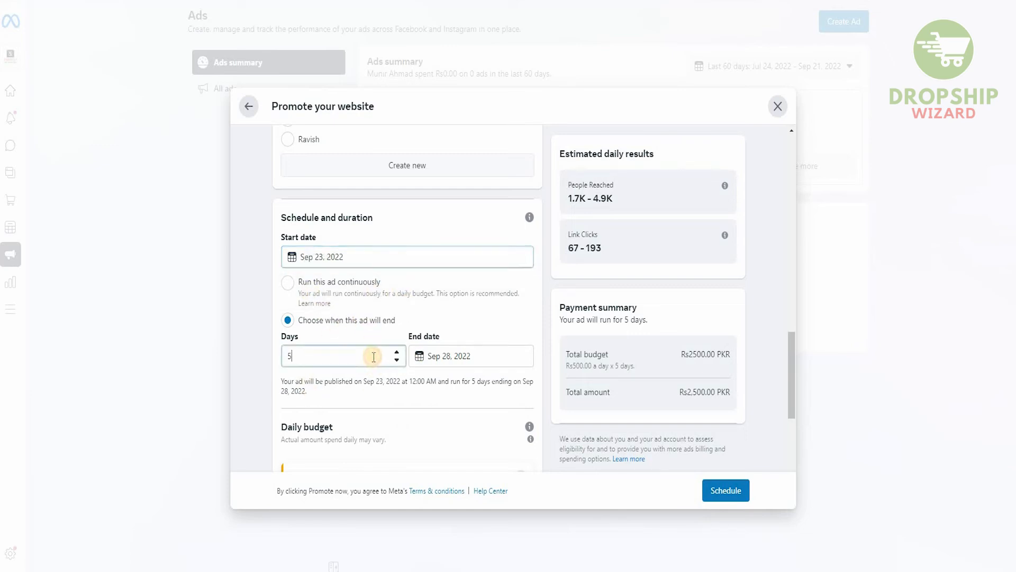
{"action": "left_click", "coordinate": [397, 360]}
{"action": "scroll", "coordinate": [393, 401], "scroll_direction": "down", "scroll_amount": 1}
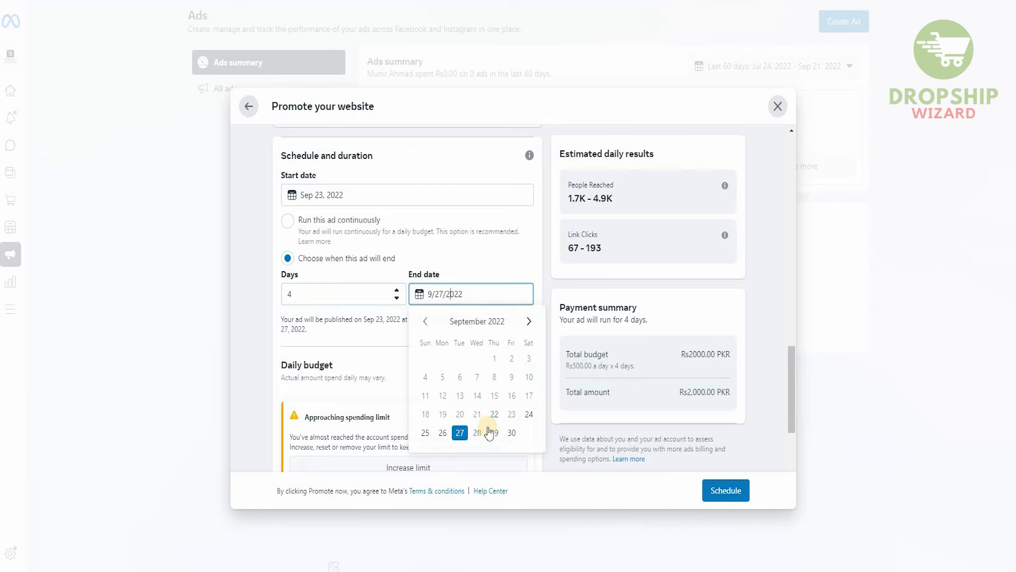
{"action": "left_click", "coordinate": [442, 432]}
{"action": "scroll", "coordinate": [443, 430], "scroll_direction": "down", "scroll_amount": 1}
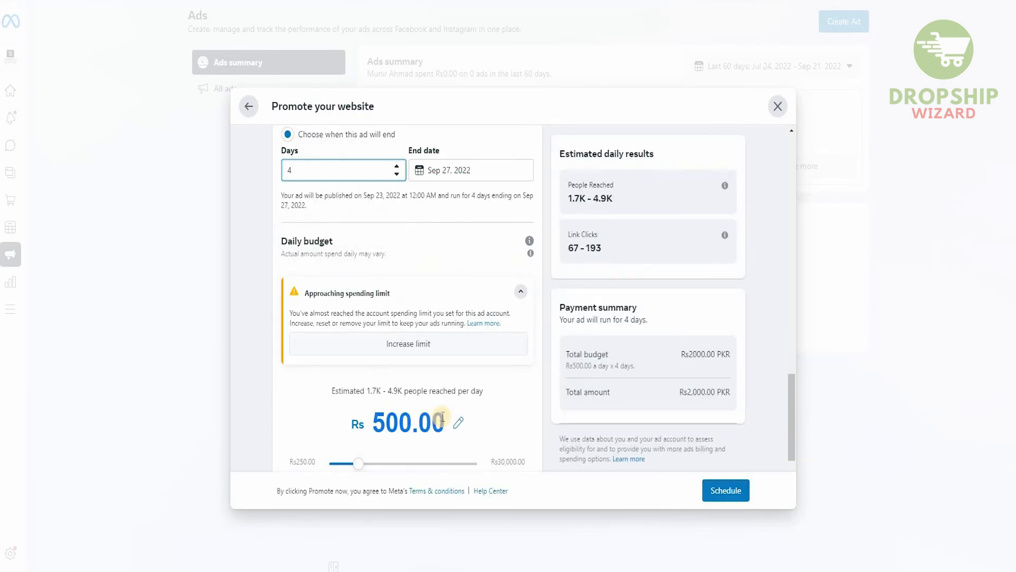
Try daily budgets of Rs 600, Rs 1,400 and Rs 20,000, and settle on Rs 1,800.
{"action": "scroll", "coordinate": [443, 419], "scroll_direction": "down", "scroll_amount": 1}
{"action": "mouse_move", "coordinate": [355, 401]}
{"action": "left_mouse_down"}
{"action": "mouse_move", "coordinate": [395, 404]}
{"action": "mouse_move", "coordinate": [364, 411]}
{"action": "left_mouse_up"}
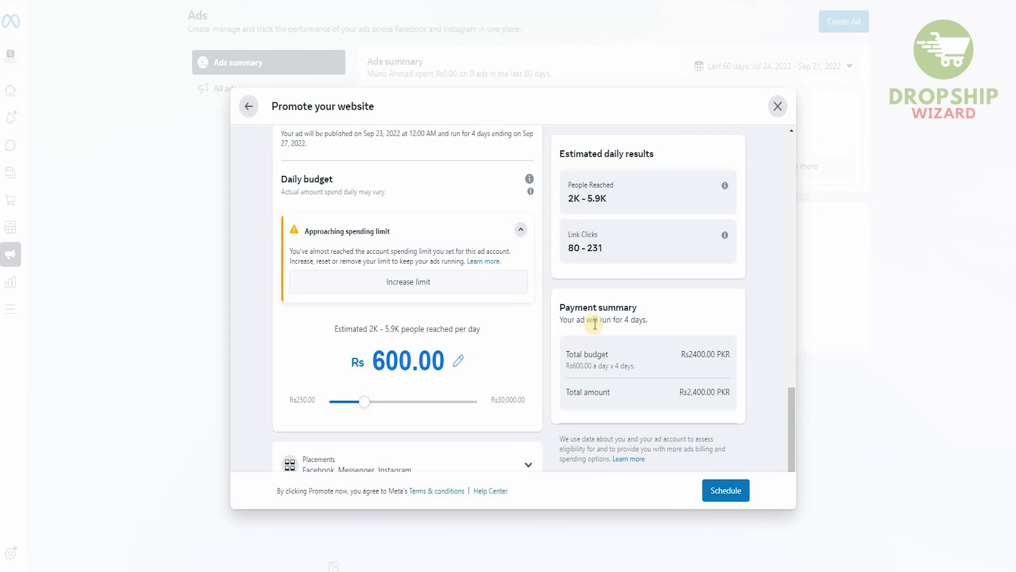
{"action": "left_click_drag", "start_coordinate": [362, 401], "coordinate": [403, 402]}
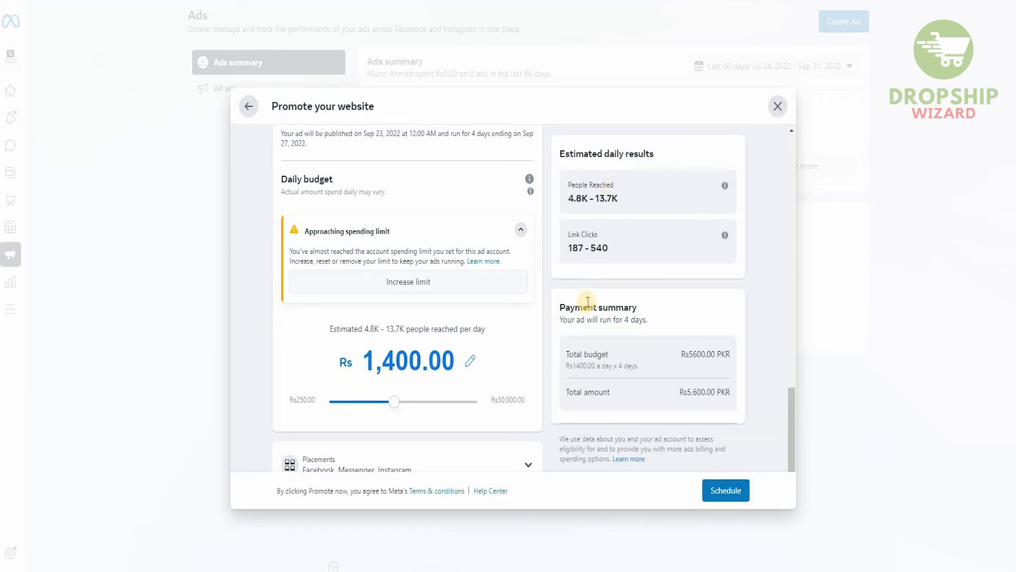
{"action": "left_click_drag", "start_coordinate": [434, 400], "coordinate": [474, 398]}
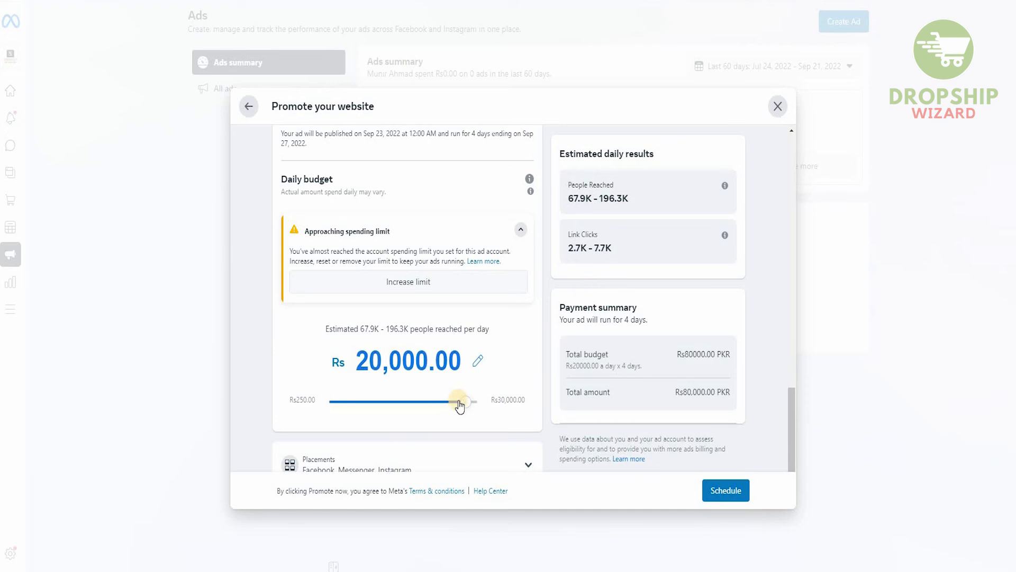
{"action": "left_click_drag", "start_coordinate": [456, 410], "coordinate": [416, 410]}
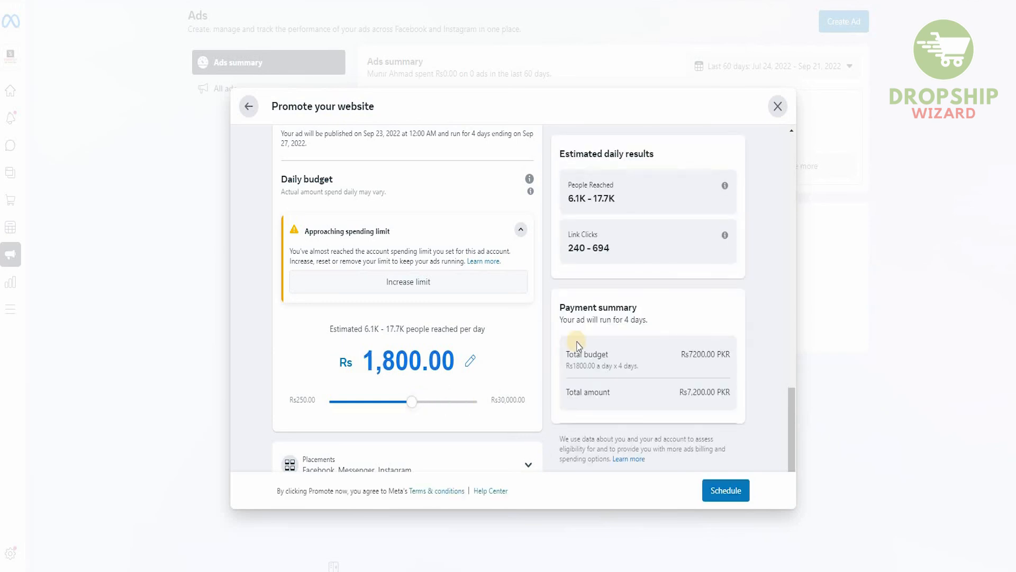
Expand the ad placements and review them along with the Meta Pixel, payment method, daily budget and schedule settings.
{"action": "scroll", "coordinate": [577, 347], "scroll_direction": "down", "scroll_amount": 2}
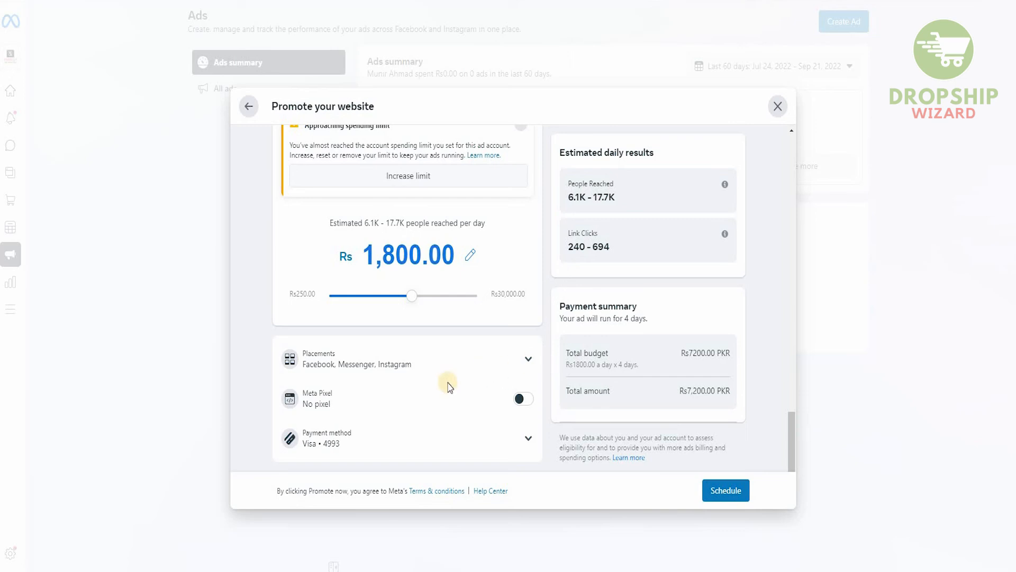
{"action": "left_click", "coordinate": [435, 373]}
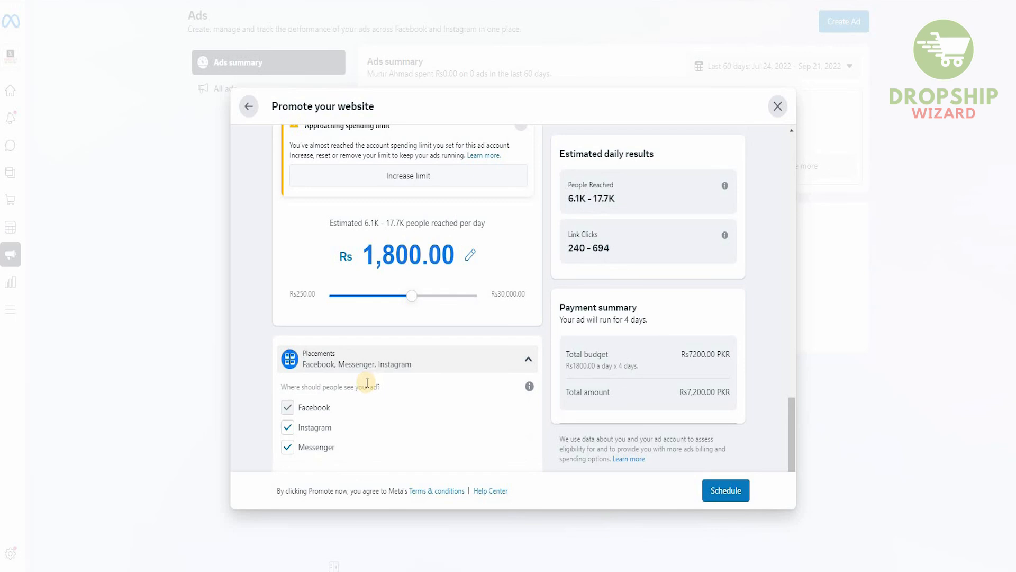
{"action": "scroll", "coordinate": [379, 381], "scroll_direction": "down", "scroll_amount": 2}
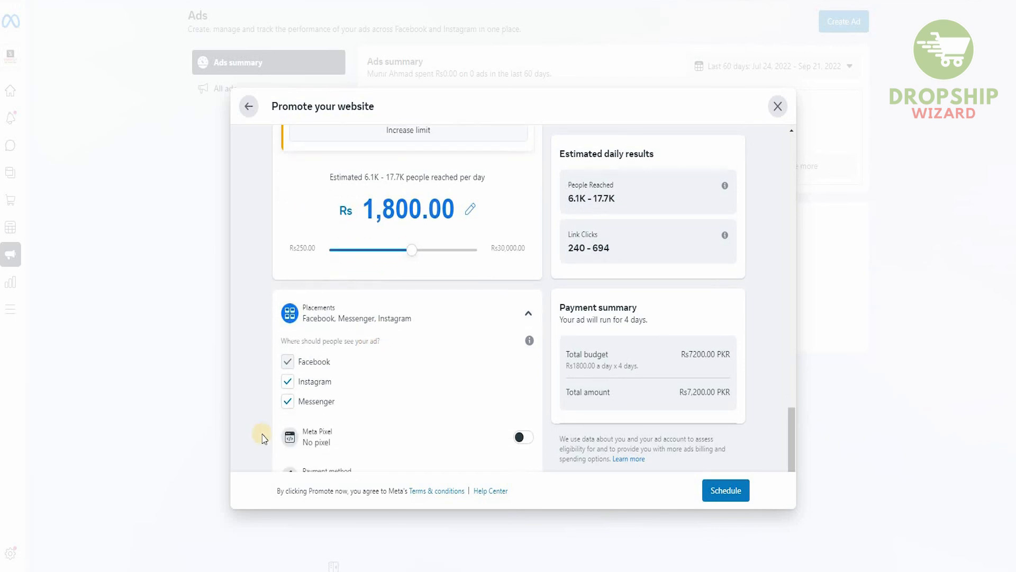
{"action": "scroll", "coordinate": [387, 390], "scroll_direction": "down", "scroll_amount": 1}
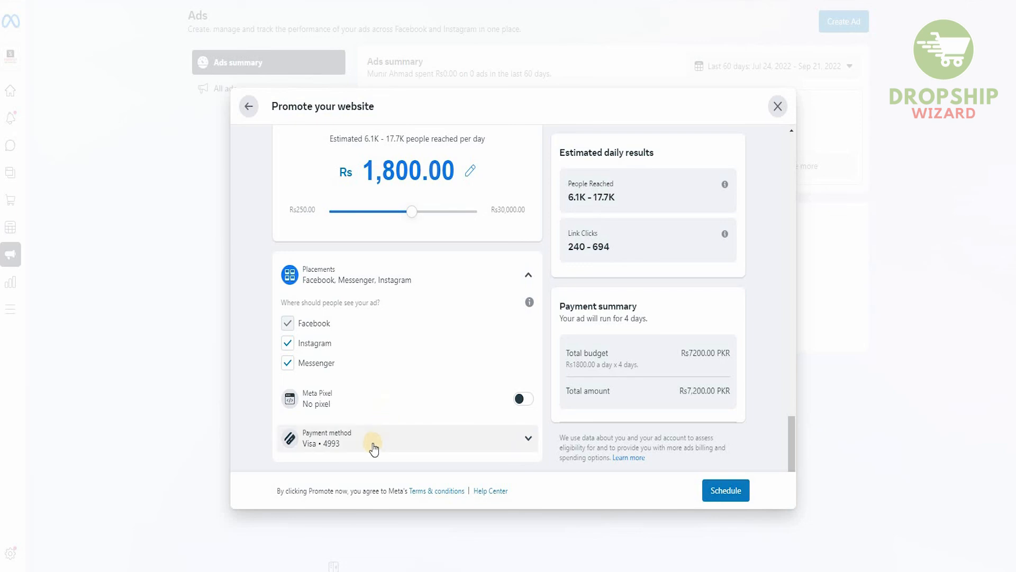
{"action": "scroll", "coordinate": [506, 415], "scroll_direction": "up", "scroll_amount": 6}
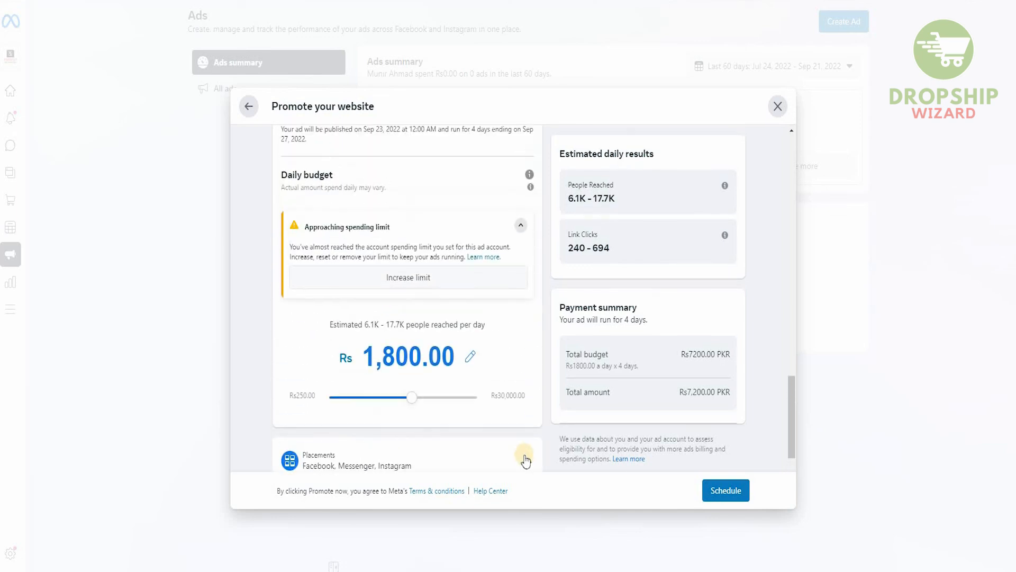
{"action": "scroll", "coordinate": [646, 415], "scroll_direction": "up", "scroll_amount": 1}
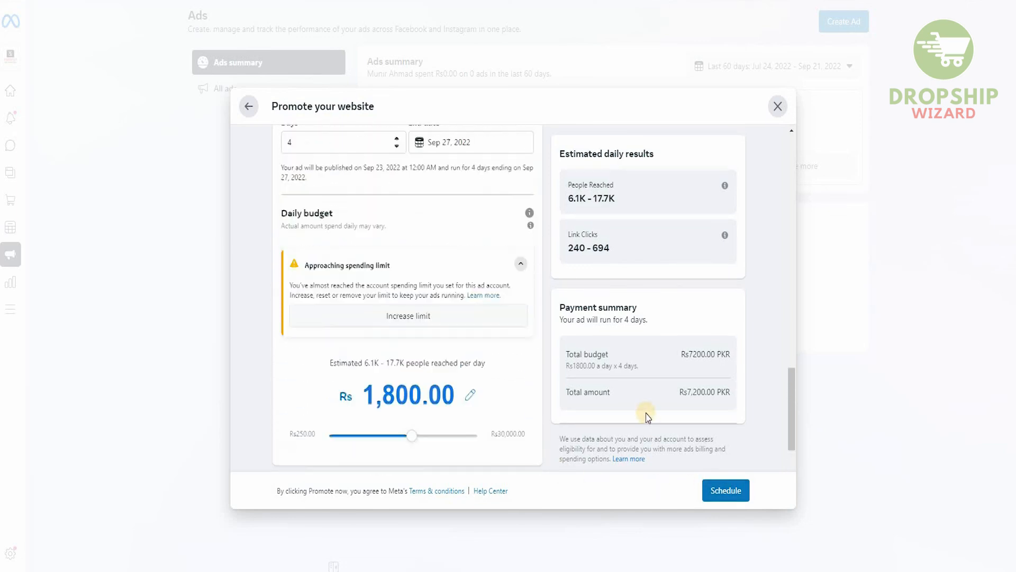
{"action": "scroll", "coordinate": [646, 417], "scroll_direction": "up", "scroll_amount": 5}
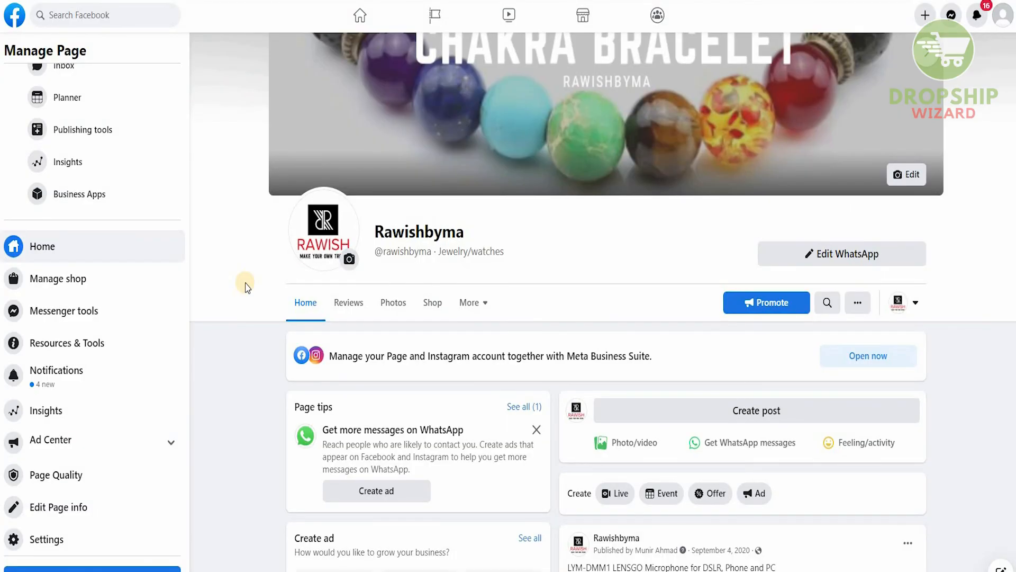
{"action": "scroll", "coordinate": [245, 287], "scroll_direction": "down", "scroll_amount": 2}
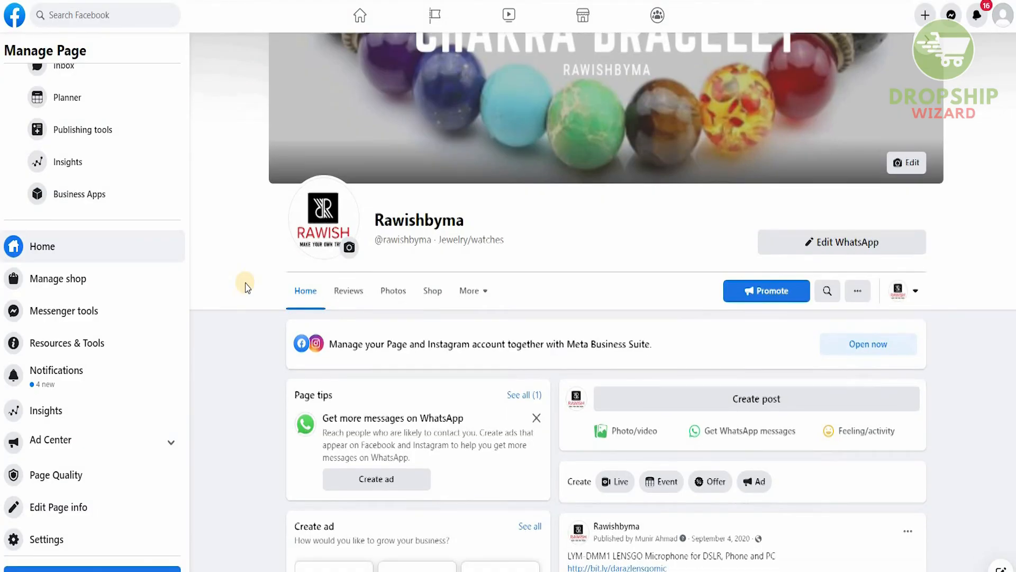
{"action": "scroll", "coordinate": [245, 288], "scroll_direction": "down", "scroll_amount": 3}
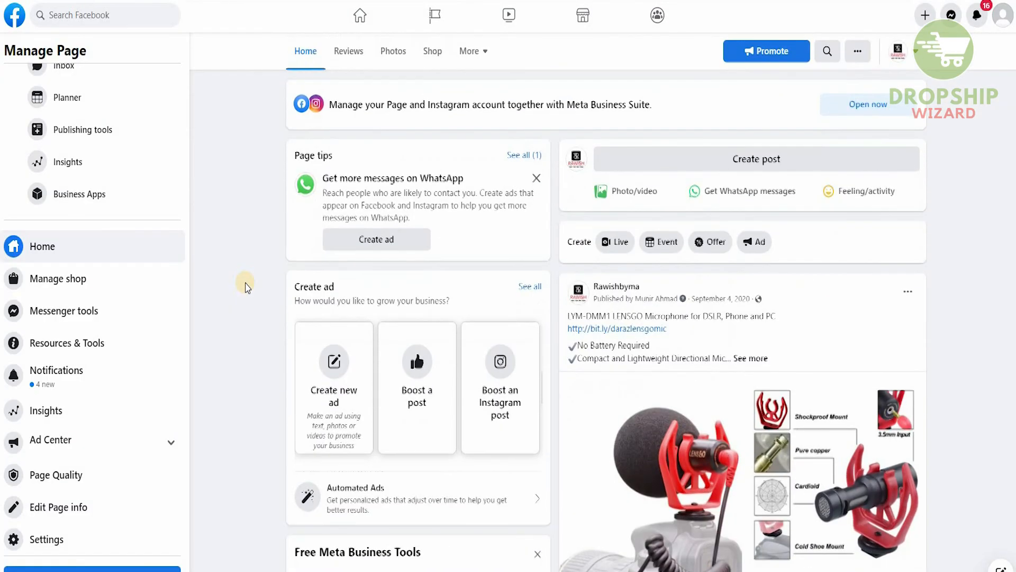
{"action": "scroll", "coordinate": [245, 288], "scroll_direction": "down", "scroll_amount": 2}
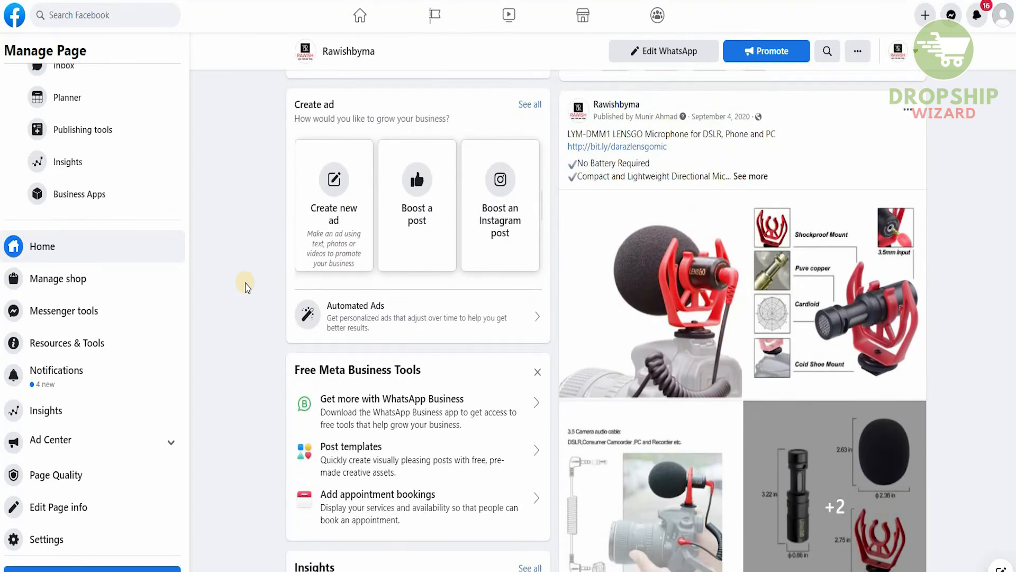
{"action": "scroll", "coordinate": [245, 288], "scroll_direction": "down", "scroll_amount": 1}
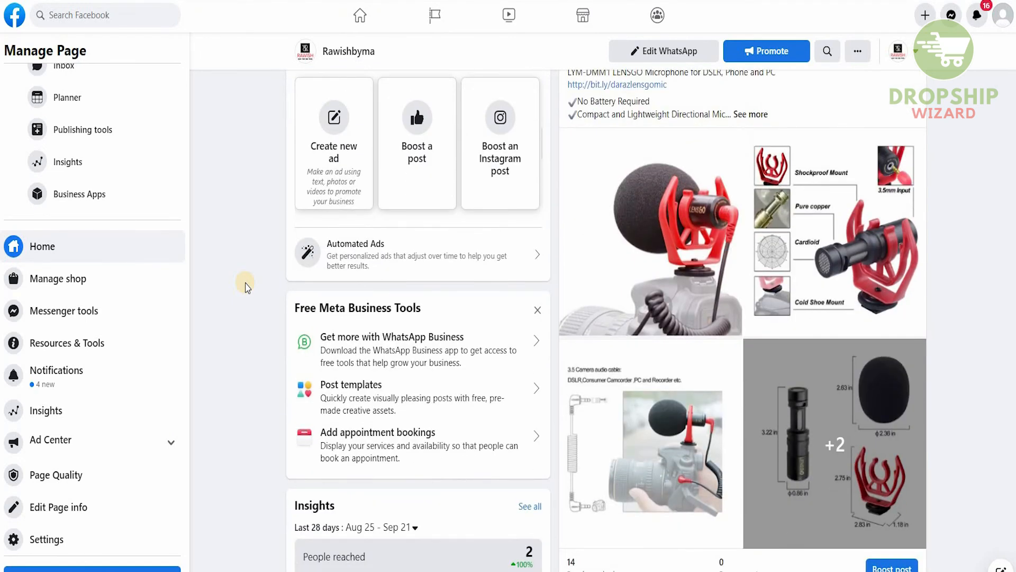